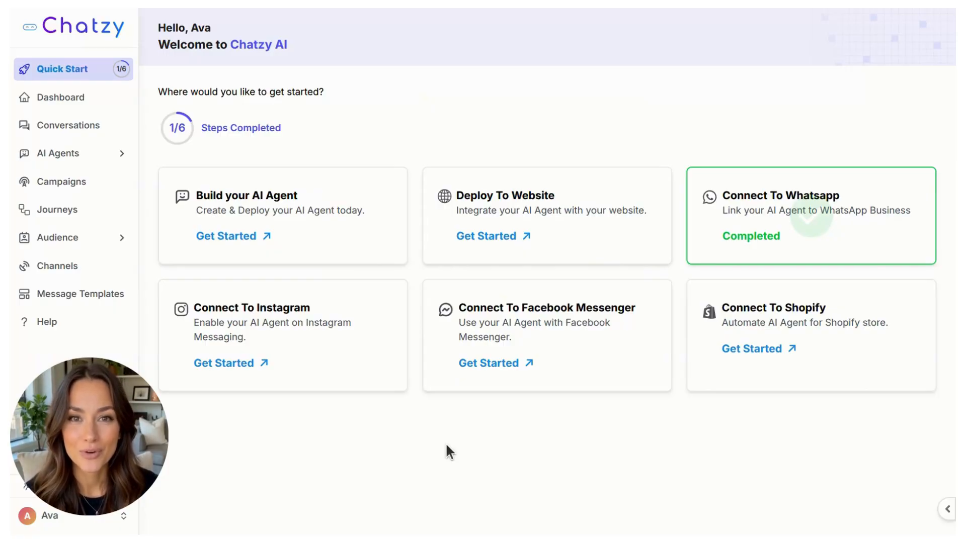
Review the available channels, WhatsApp message templates and audience lists before building the journey
{"action": "left_click", "coordinate": [70, 270]}
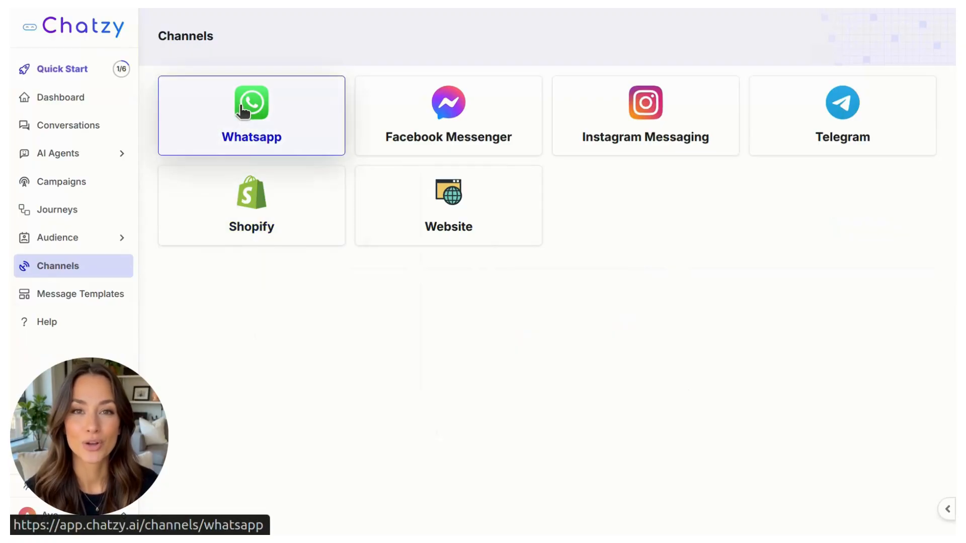
{"action": "left_click", "coordinate": [104, 294]}
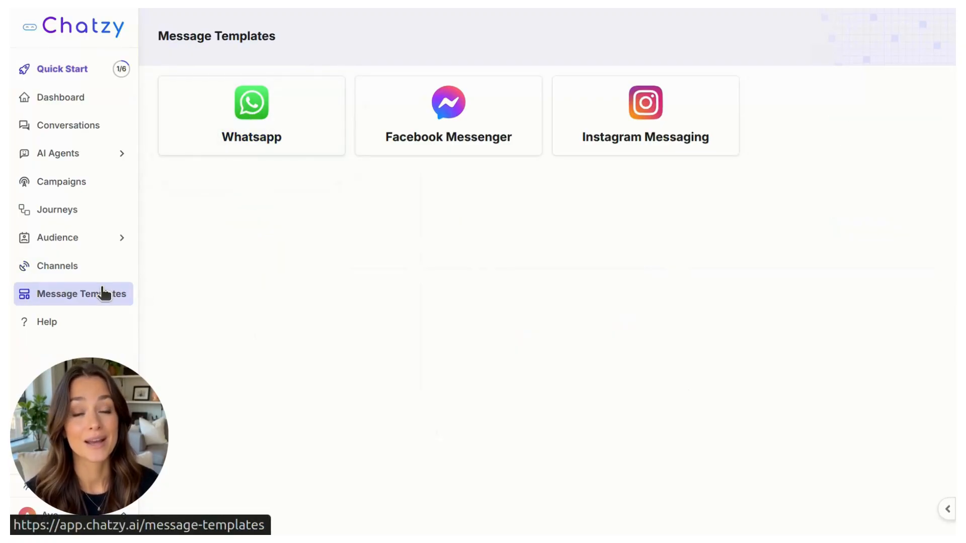
{"action": "left_click", "coordinate": [270, 126]}
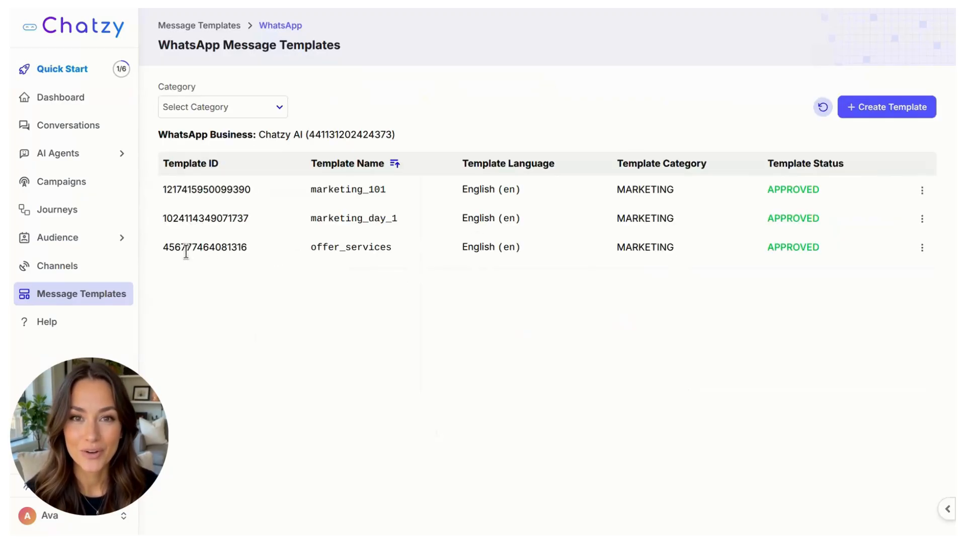
{"action": "left_click", "coordinate": [107, 242]}
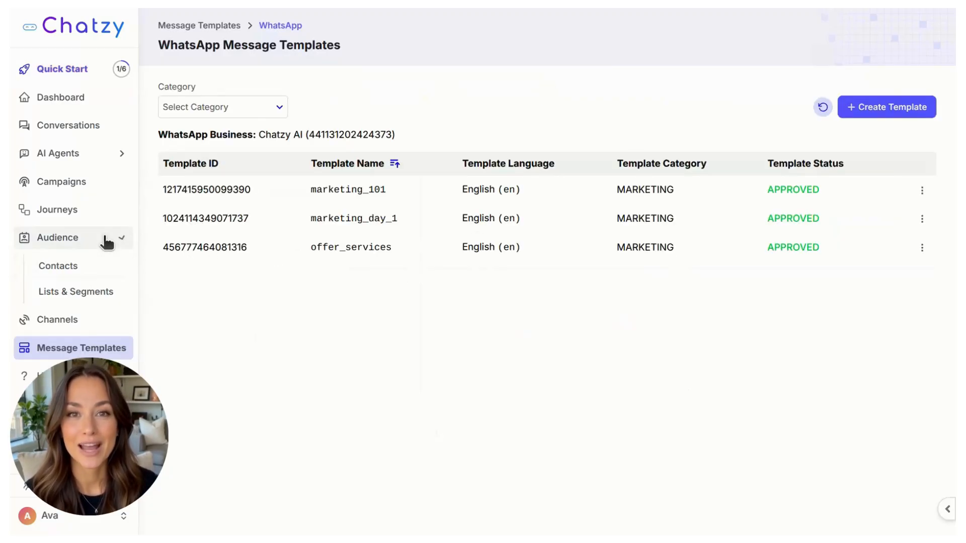
{"action": "left_click", "coordinate": [64, 291]}
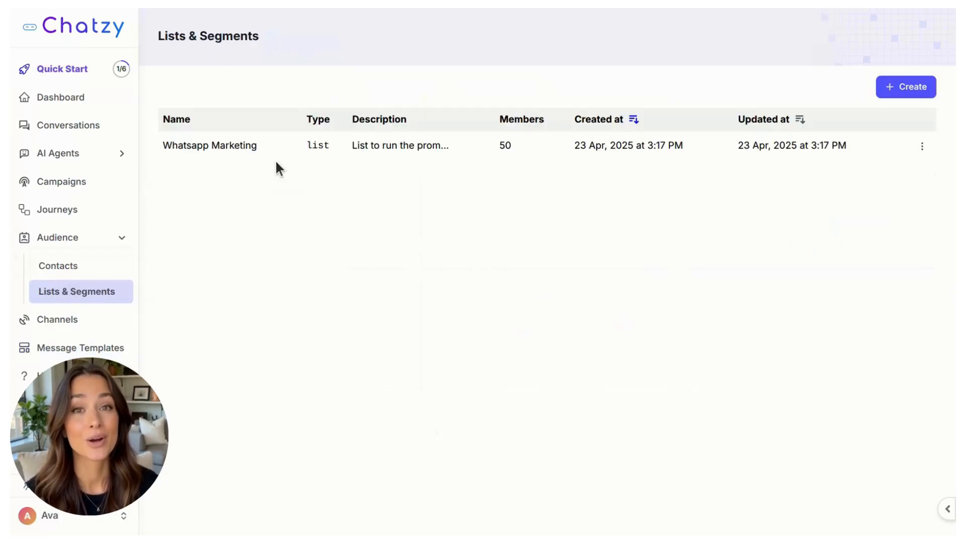
Create a new journey named "WA Lead Nurture" from the Blank Journey Template
{"action": "left_click", "coordinate": [64, 208]}
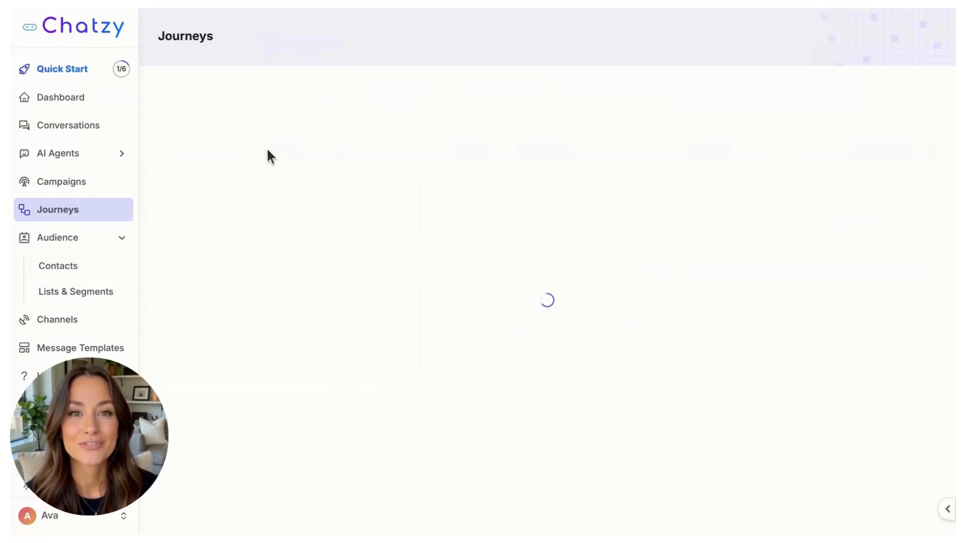
{"action": "left_click", "coordinate": [123, 238]}
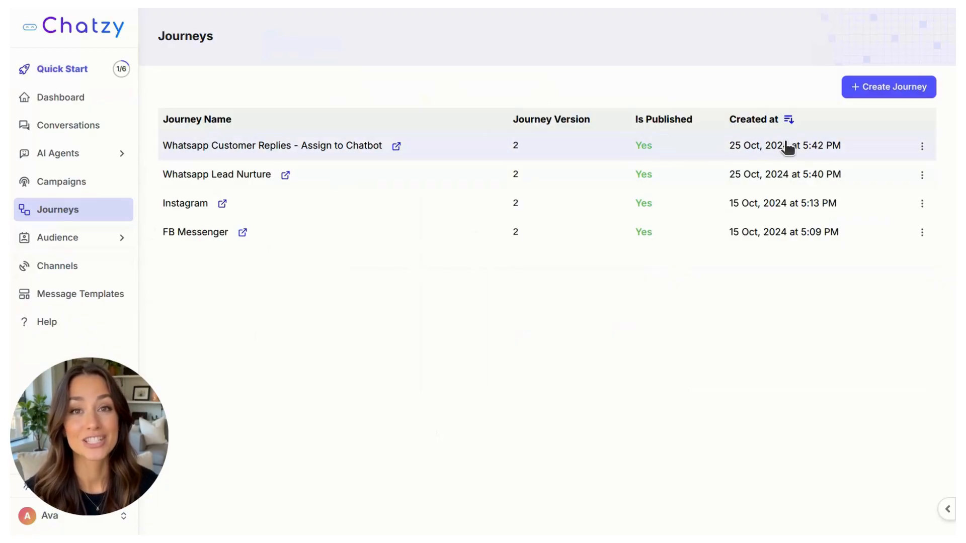
{"action": "left_click", "coordinate": [911, 88]}
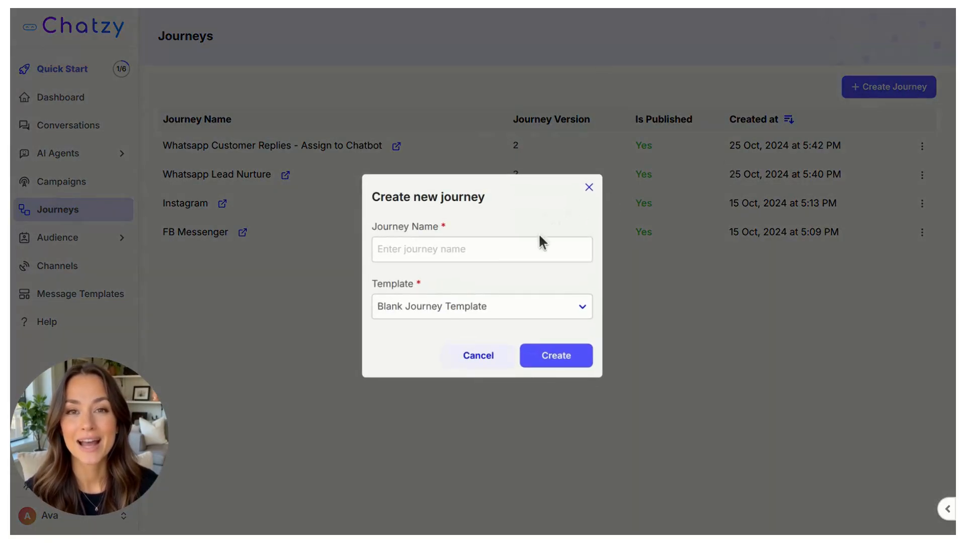
{"action": "left_click", "coordinate": [546, 248]}
{"action": "type", "text": "WA Lead Nurture"}
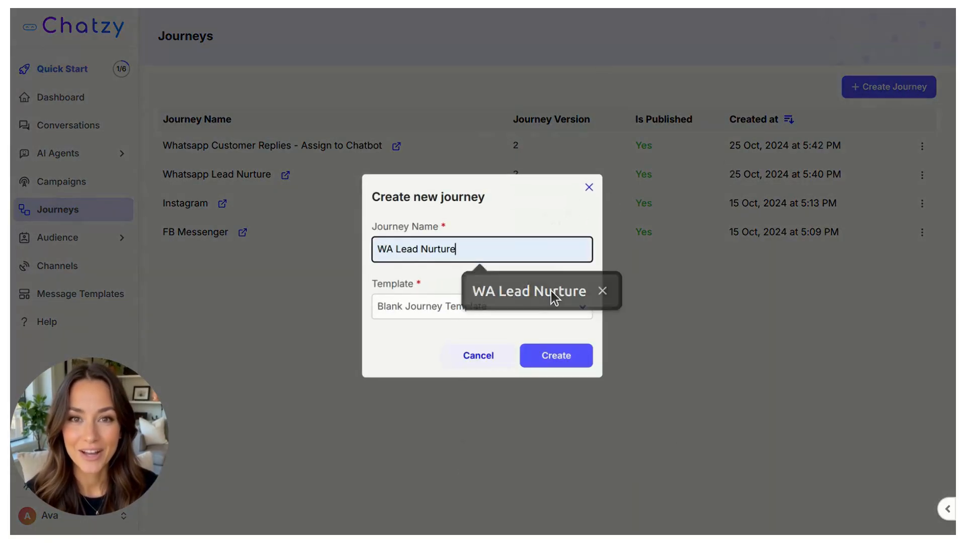
{"action": "left_click", "coordinate": [551, 291]}
{"action": "key", "text": "Tab"}
{"action": "left_click", "coordinate": [518, 302]}
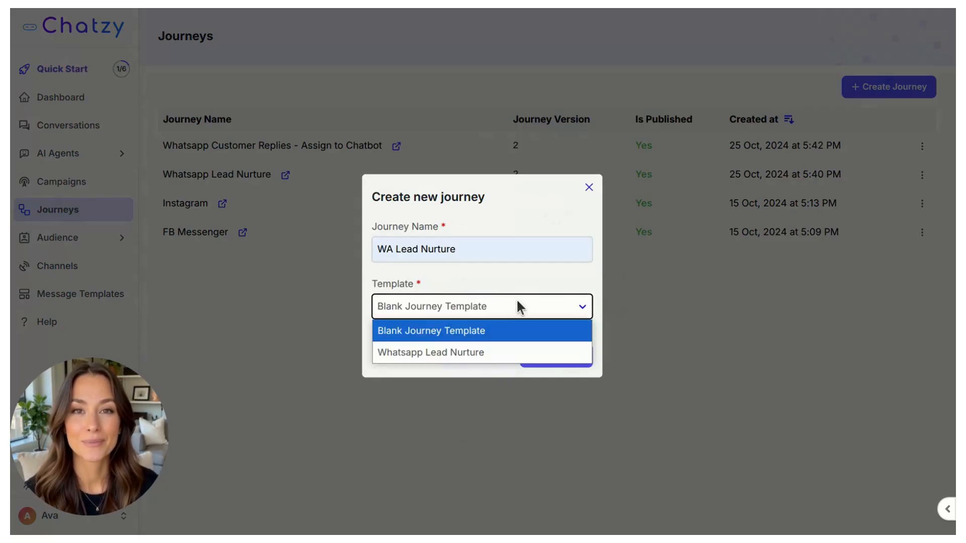
{"action": "left_click", "coordinate": [537, 273]}
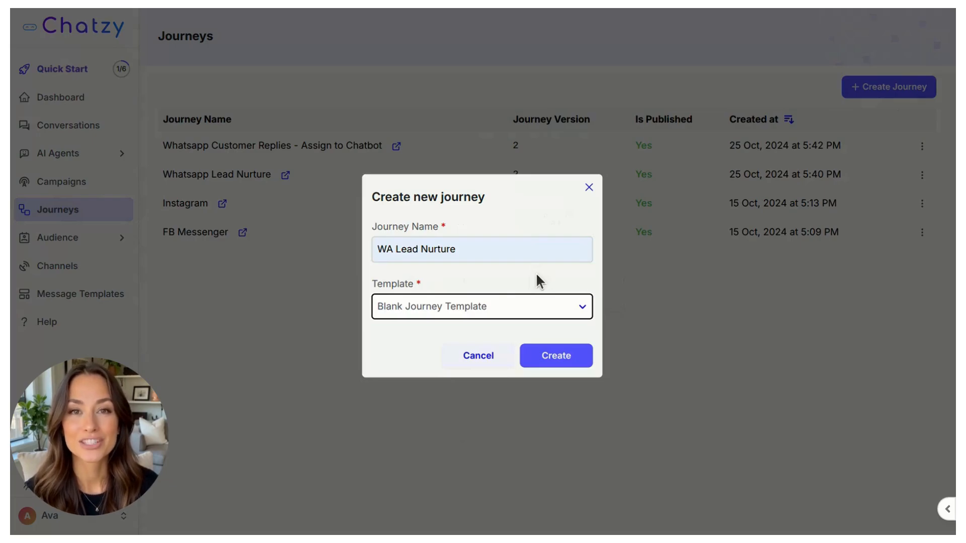
{"action": "left_click", "coordinate": [556, 357]}
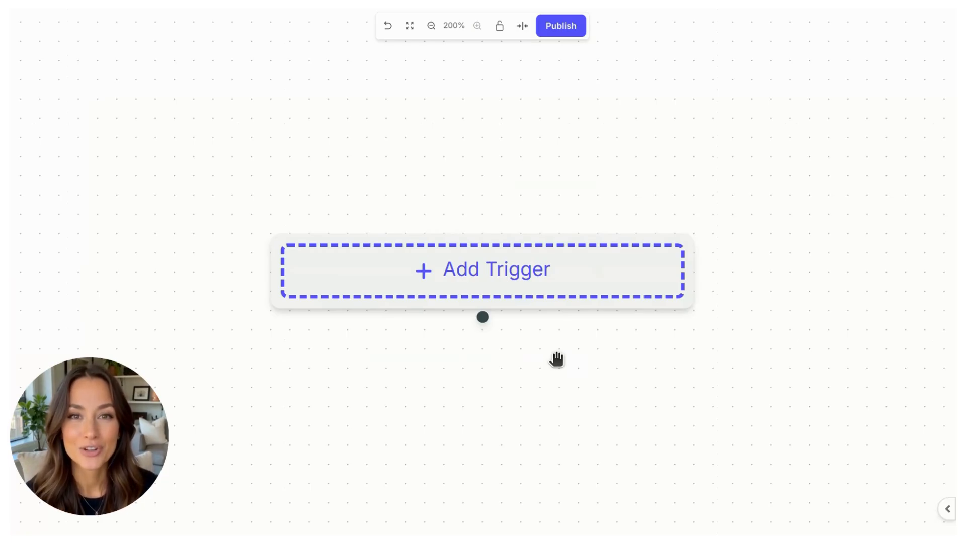
Add a "Contact added to list" trigger to the journey and set its list to Whatsapp Marketing
{"action": "left_click", "coordinate": [473, 278]}
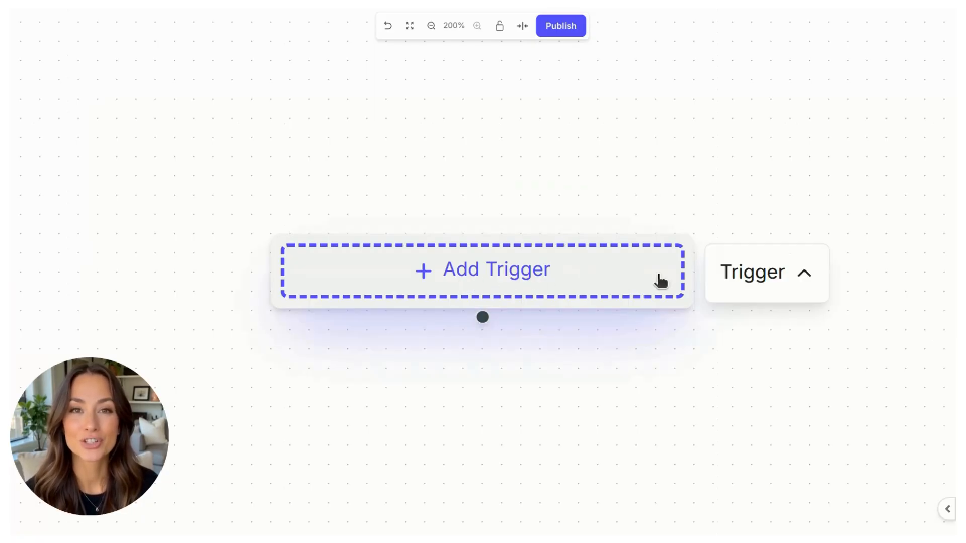
{"action": "left_click", "coordinate": [764, 280]}
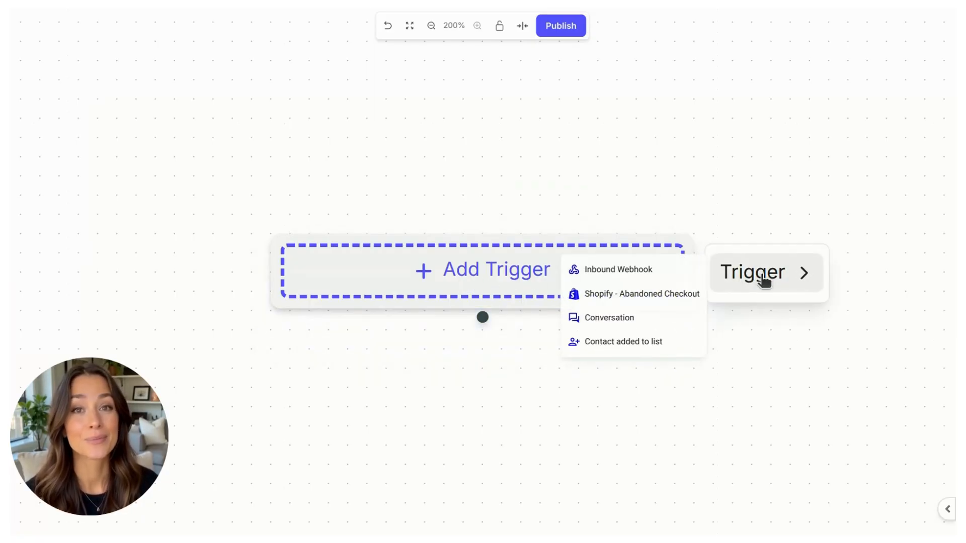
{"action": "left_click", "coordinate": [670, 344]}
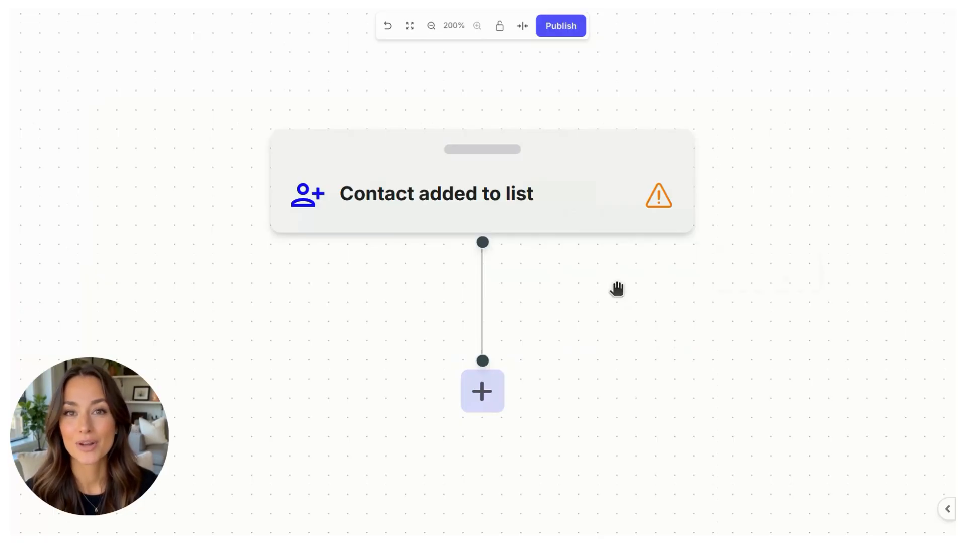
{"action": "left_click", "coordinate": [478, 206]}
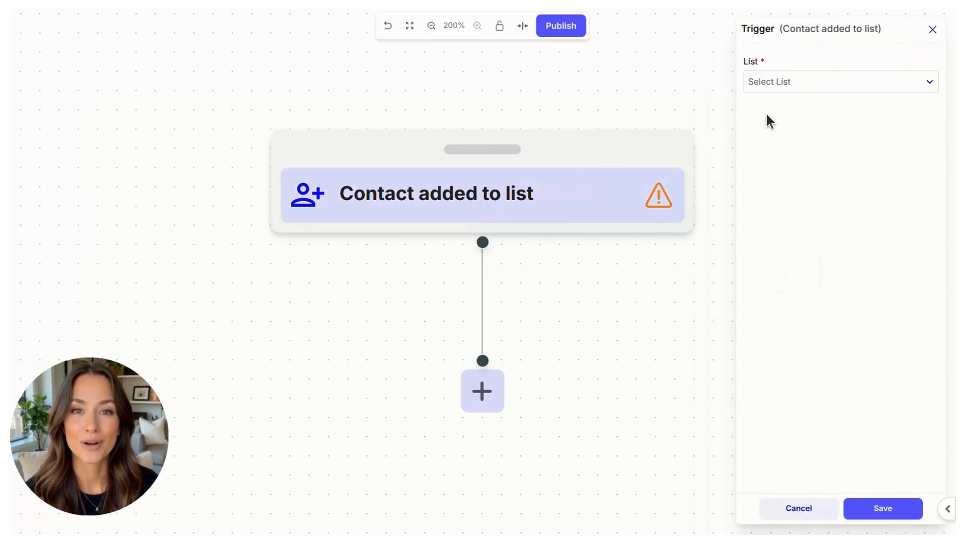
{"action": "left_click", "coordinate": [860, 80]}
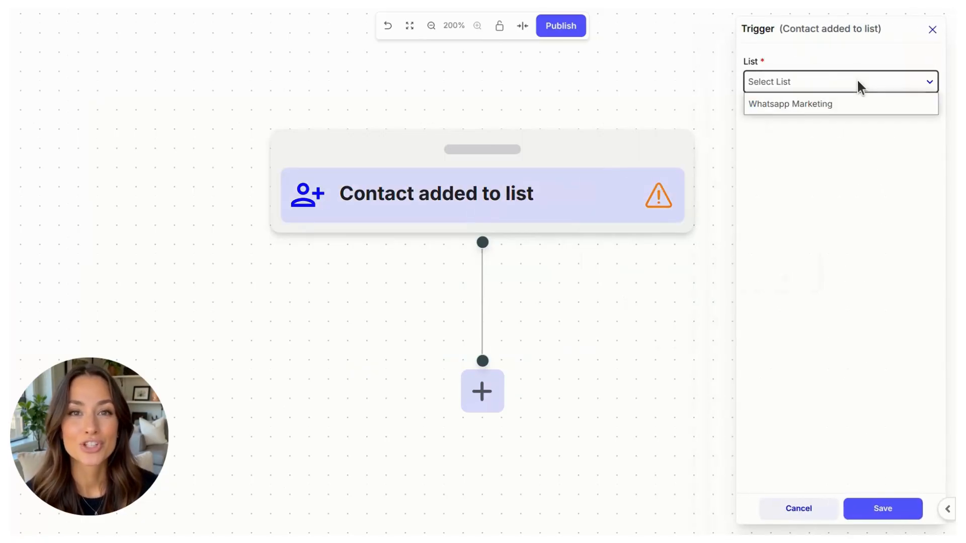
{"action": "left_click", "coordinate": [832, 105]}
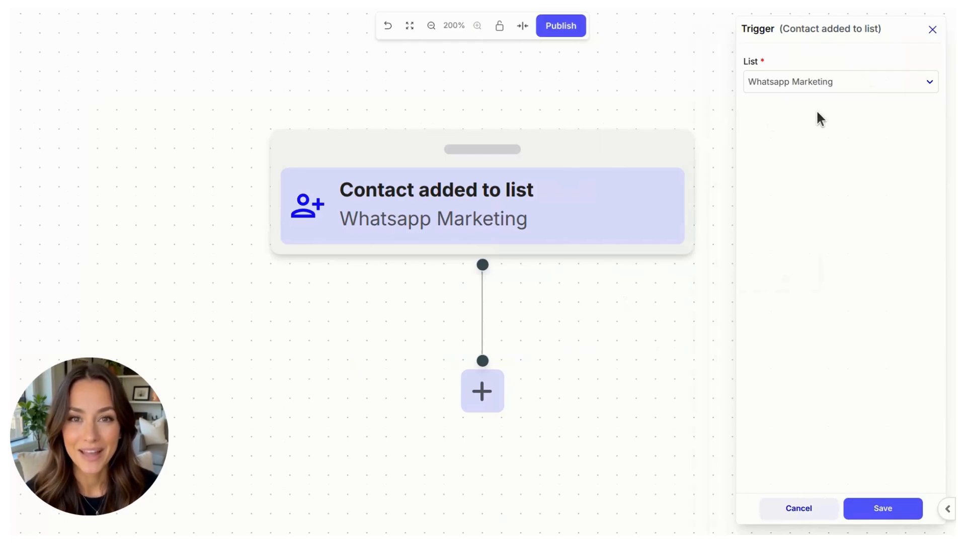
Add a Send Message action after the trigger and set its recipient to the contact's phone number variable
{"action": "left_click", "coordinate": [477, 392]}
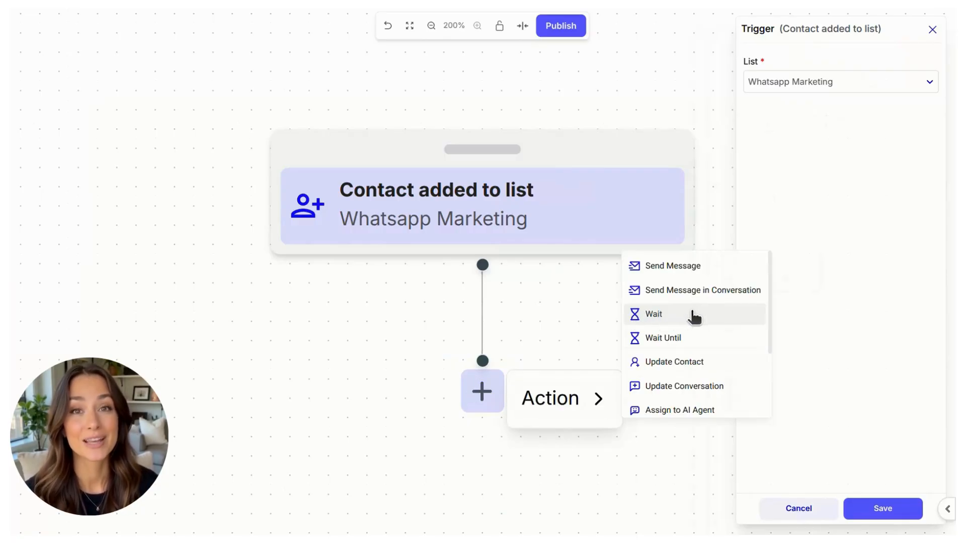
{"action": "left_click", "coordinate": [681, 271]}
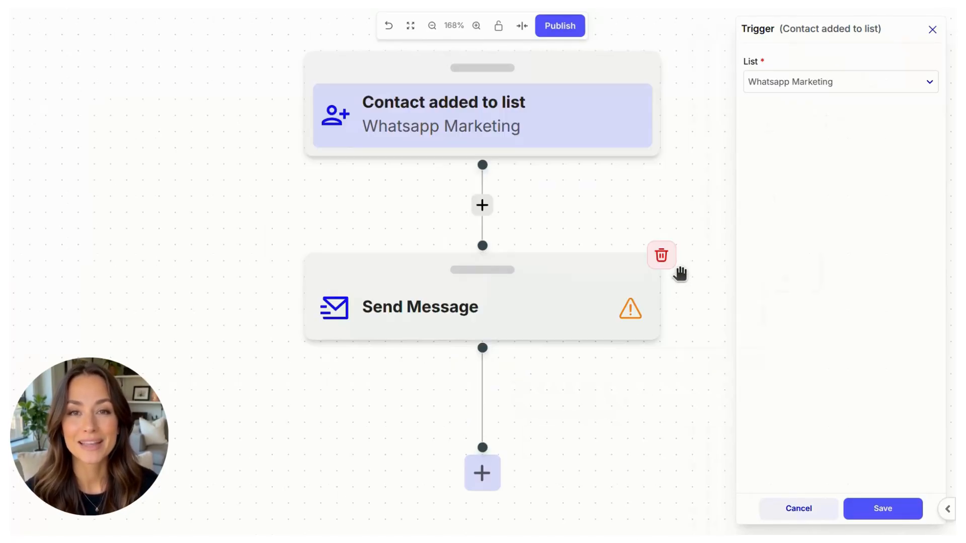
{"action": "left_click", "coordinate": [483, 326]}
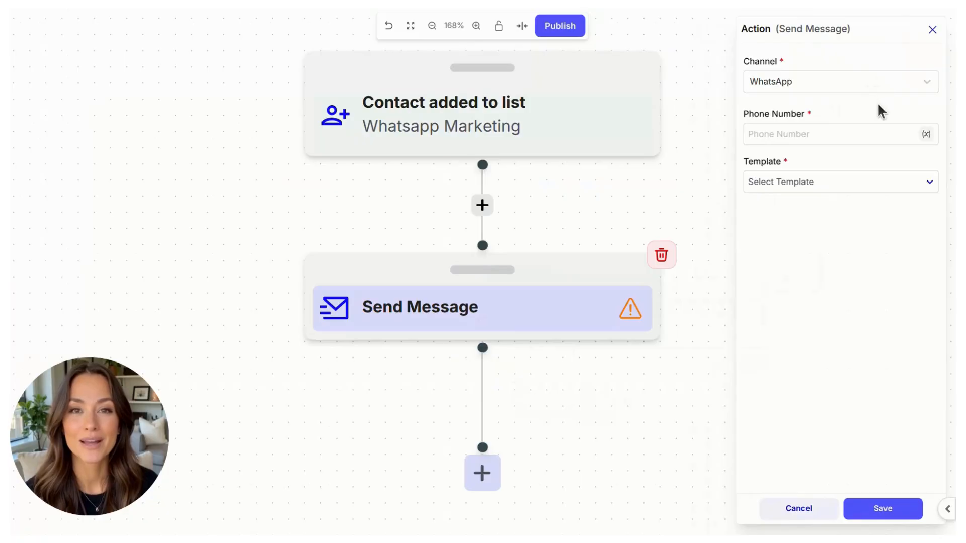
{"action": "left_click", "coordinate": [894, 132]}
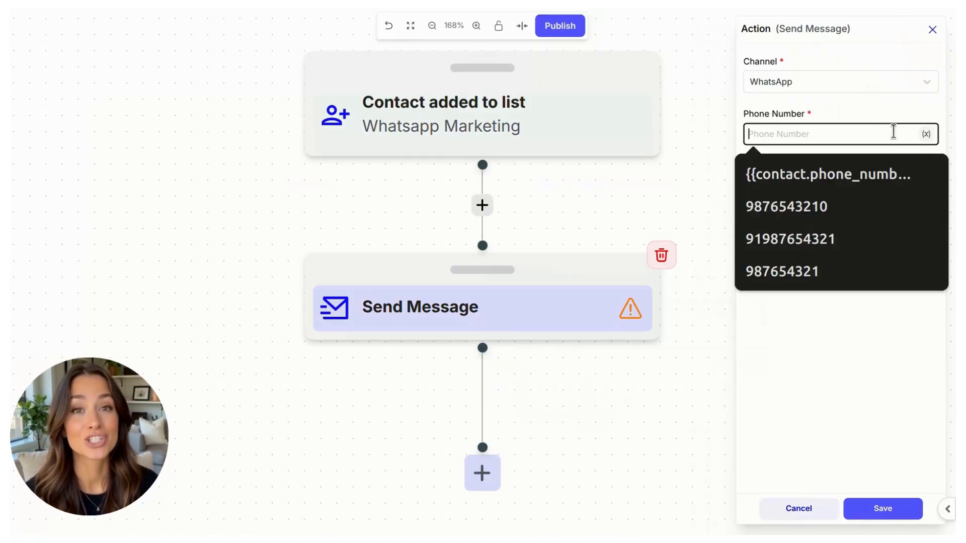
{"action": "left_click", "coordinate": [858, 111]}
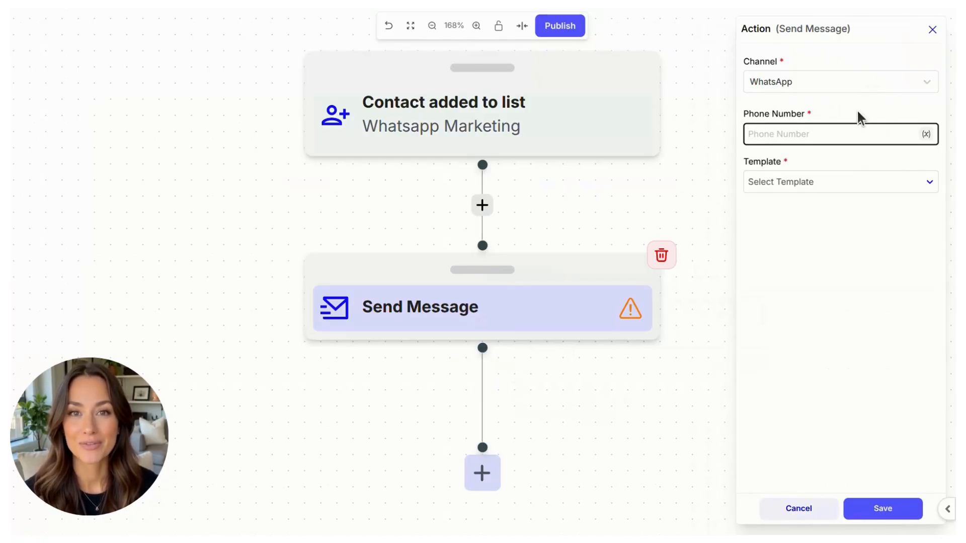
{"action": "left_click", "coordinate": [927, 133]}
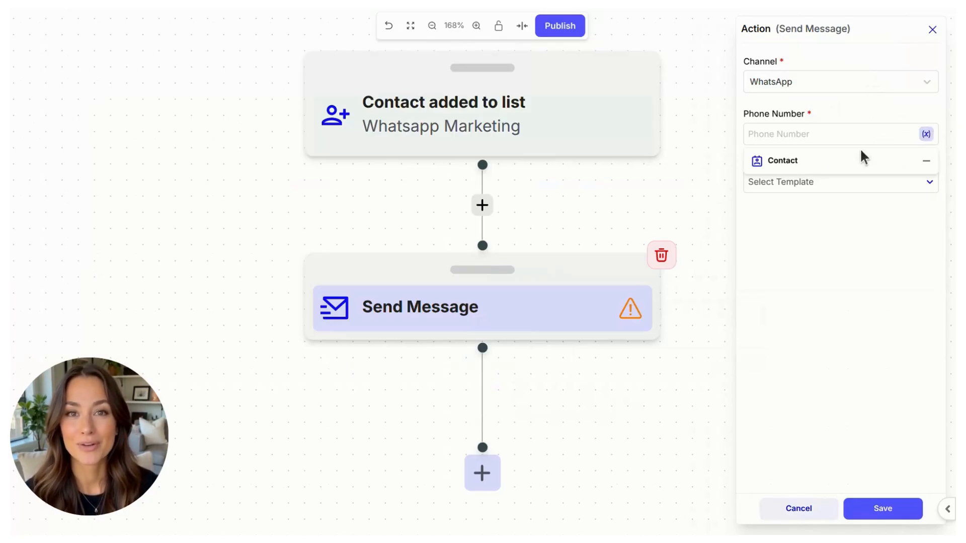
{"action": "left_click", "coordinate": [852, 160]}
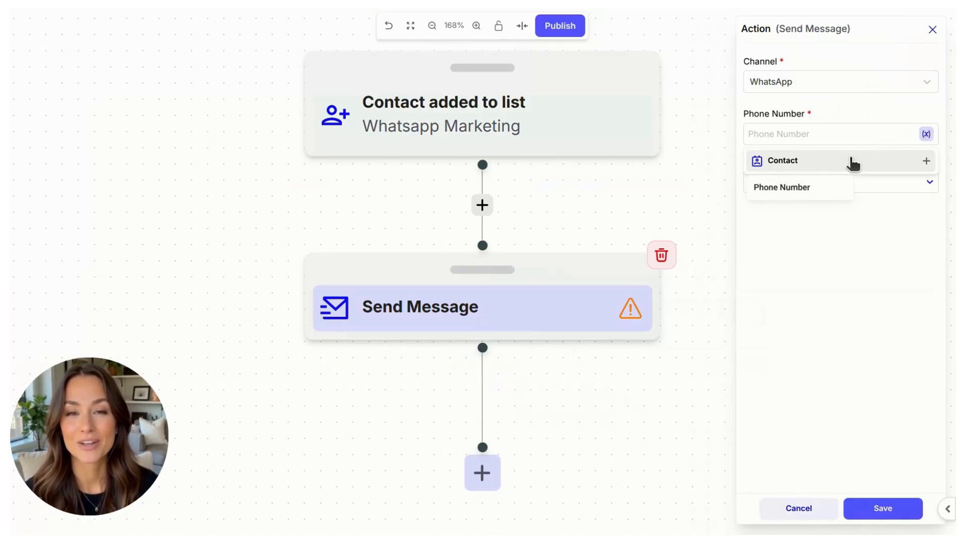
{"action": "left_click", "coordinate": [796, 189]}
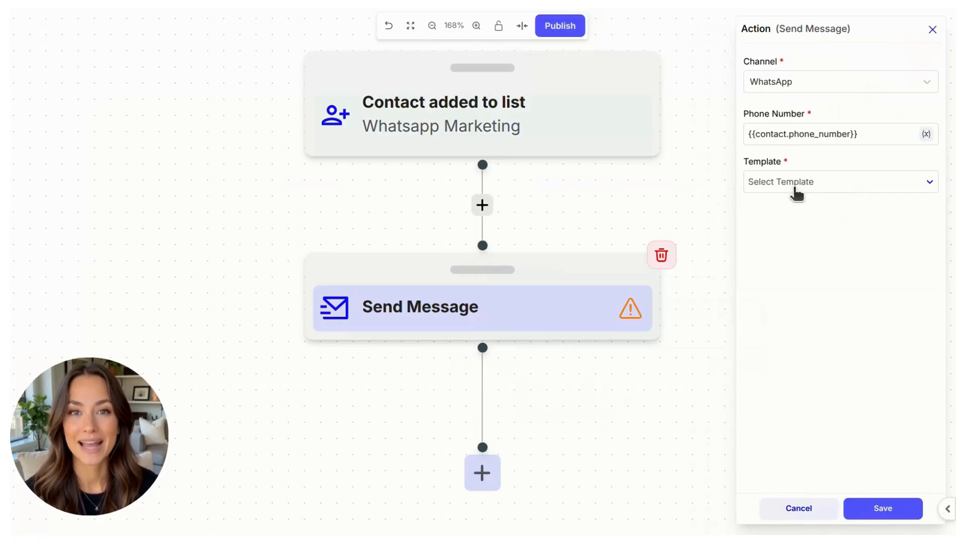
Choose the marketing_day_1 (en) template for the message and upload chatzy_logo.png as its header resource
{"action": "left_click", "coordinate": [863, 179]}
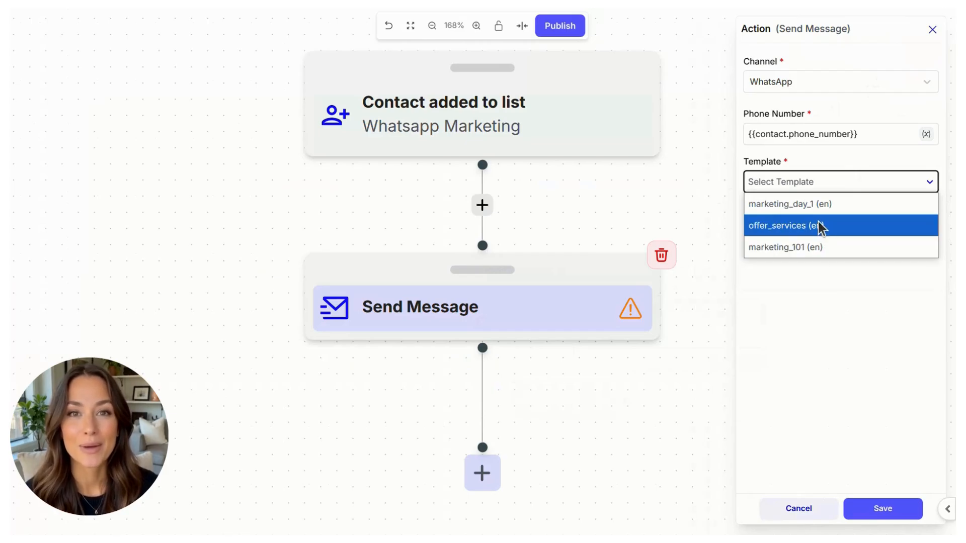
{"action": "left_click", "coordinate": [810, 206]}
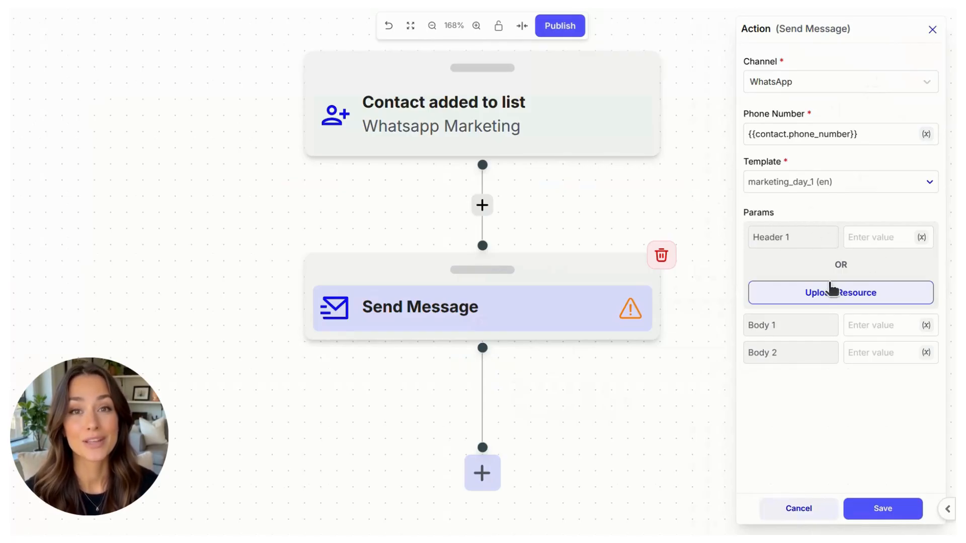
{"action": "left_click", "coordinate": [862, 297]}
{"action": "left_click", "coordinate": [335, 123]}
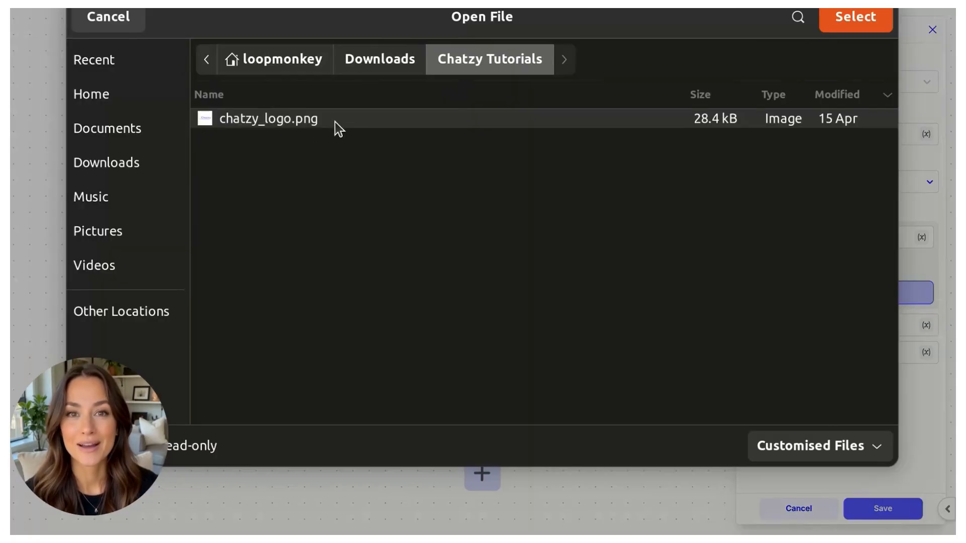
{"action": "left_click", "coordinate": [866, 24]}
{"action": "left_click", "coordinate": [630, 133]}
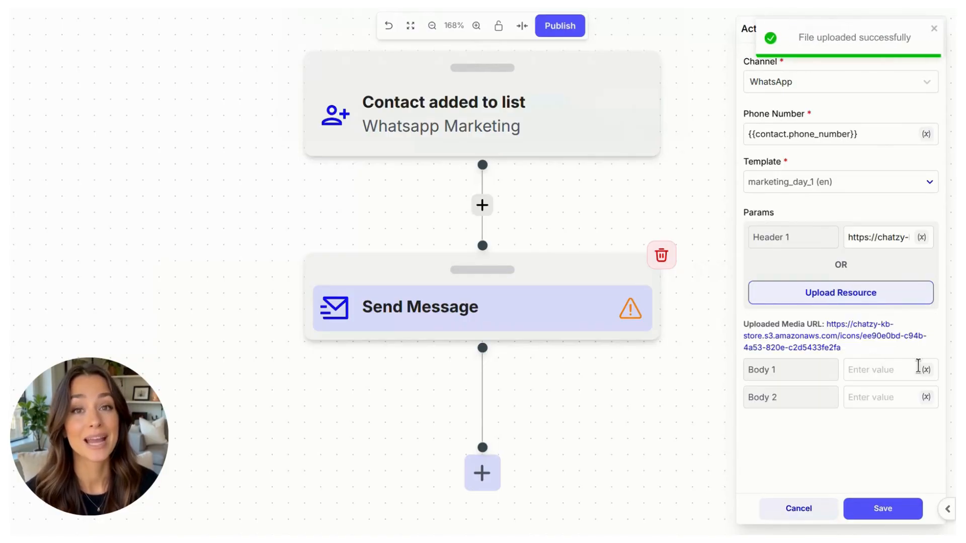
Map the template's Body 1 parameter to the contact's First Name and Body 2 to the business_name attribute
{"action": "left_click", "coordinate": [927, 371]}
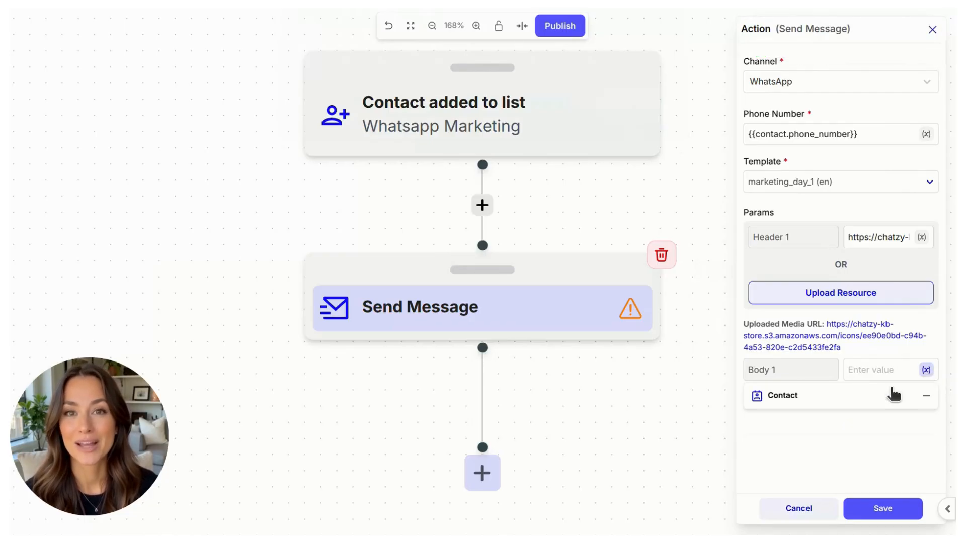
{"action": "left_click", "coordinate": [818, 402]}
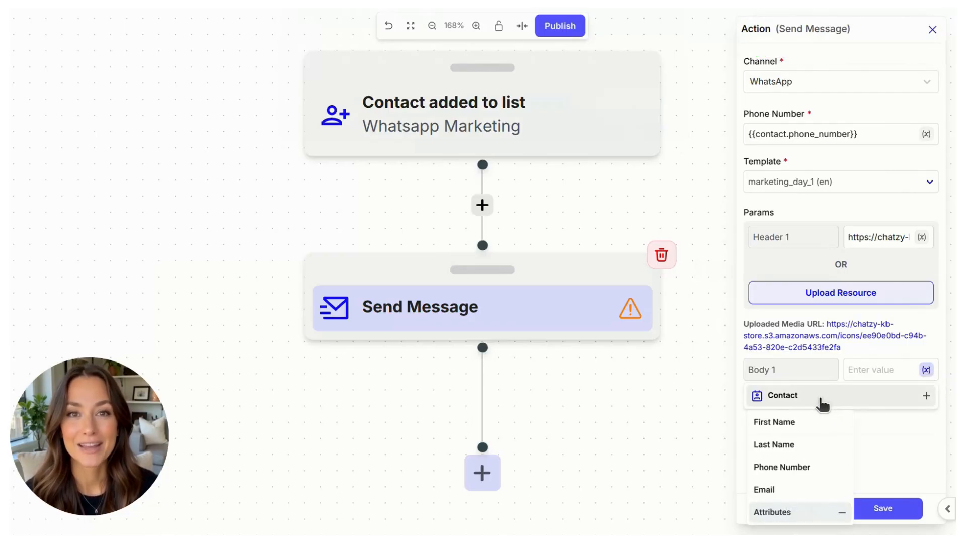
{"action": "left_click", "coordinate": [787, 423]}
{"action": "left_click", "coordinate": [926, 397]}
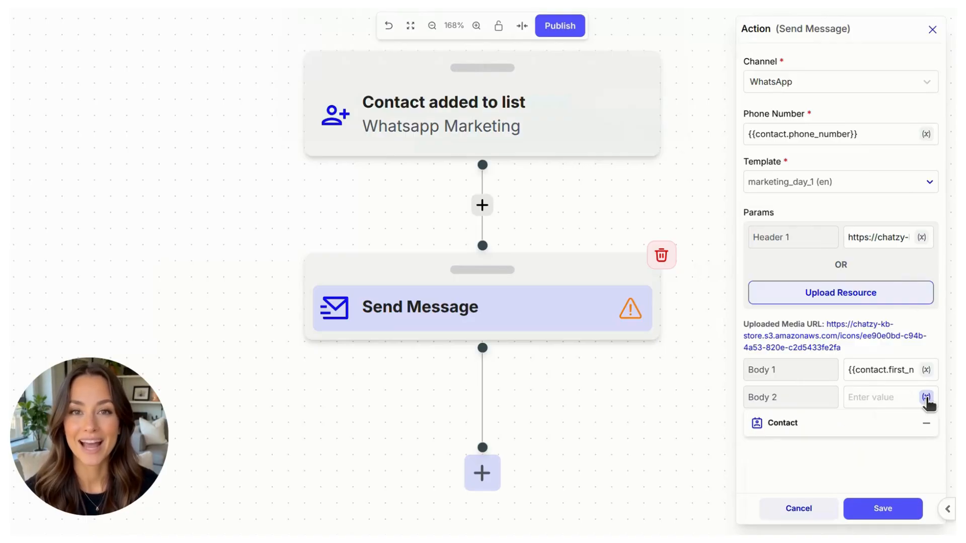
{"action": "left_click", "coordinate": [864, 429]}
{"action": "left_click", "coordinate": [805, 401]}
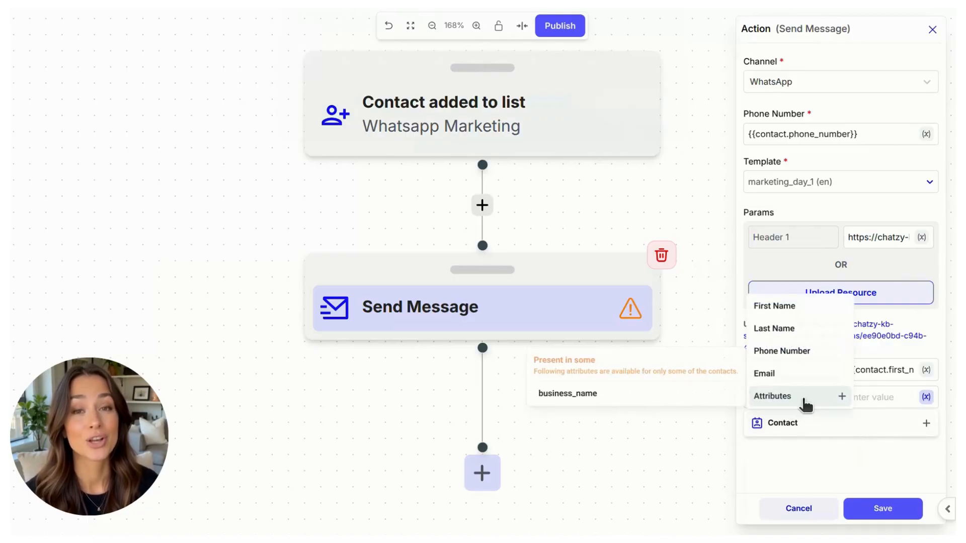
{"action": "left_click", "coordinate": [644, 400]}
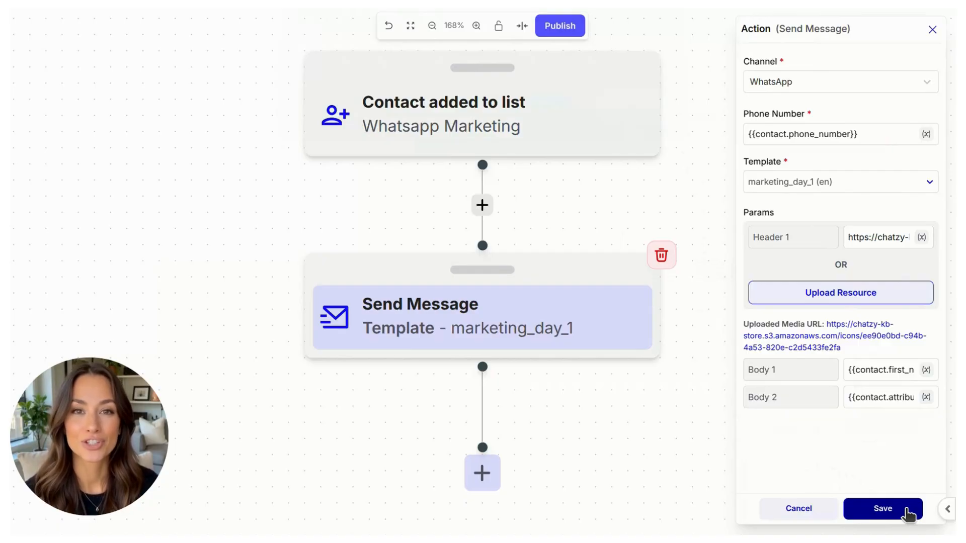
Save the first message action and add a Wait action after it
{"action": "left_click", "coordinate": [908, 509]}
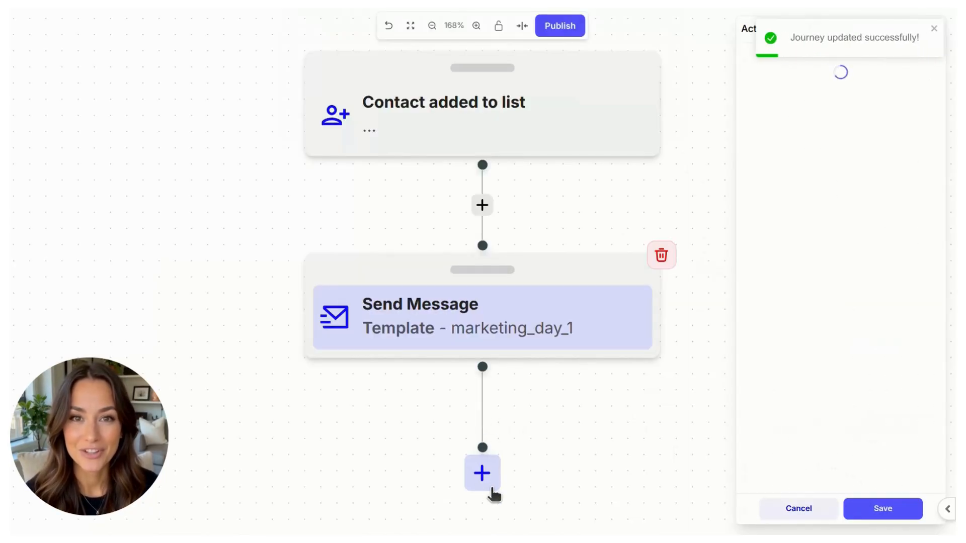
{"action": "left_click", "coordinate": [492, 494]}
{"action": "left_click", "coordinate": [579, 475]}
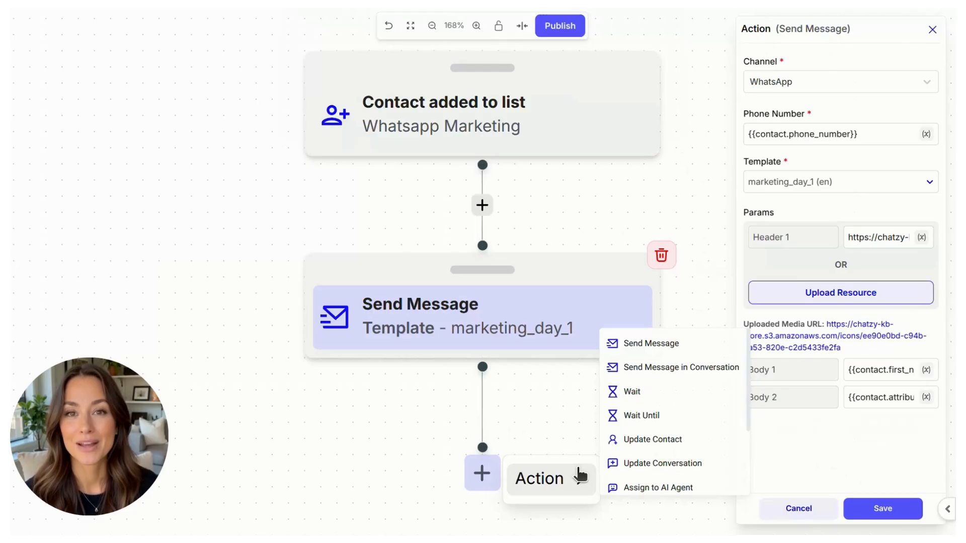
{"action": "left_click", "coordinate": [686, 400]}
{"action": "left_click", "coordinate": [508, 386]}
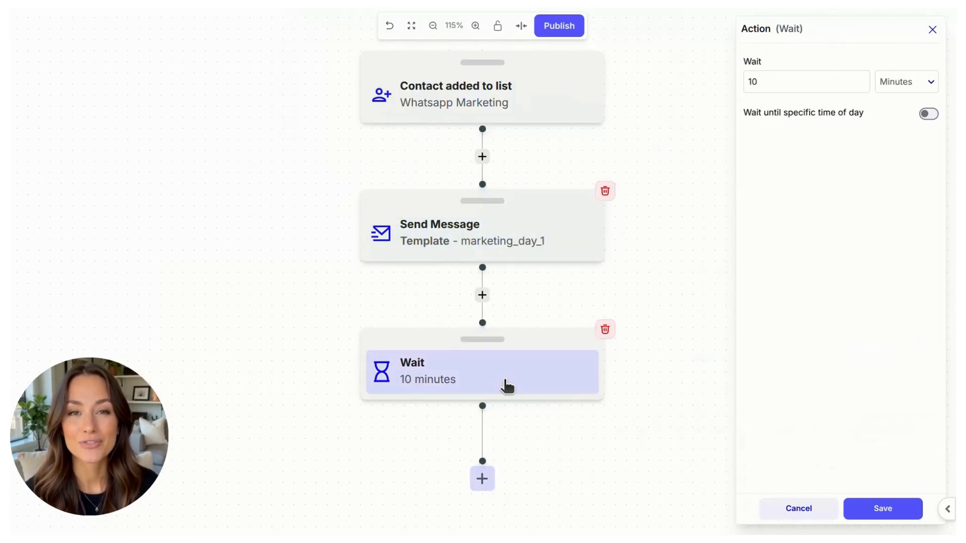
Set the Wait action's duration to 3 days, leaving the wait until a specific time of day off
{"action": "left_click", "coordinate": [805, 79]}
{"action": "key", "text": "BackSpace"}
{"action": "key", "text": "BackSpace"}
{"action": "type", "text": "3"}
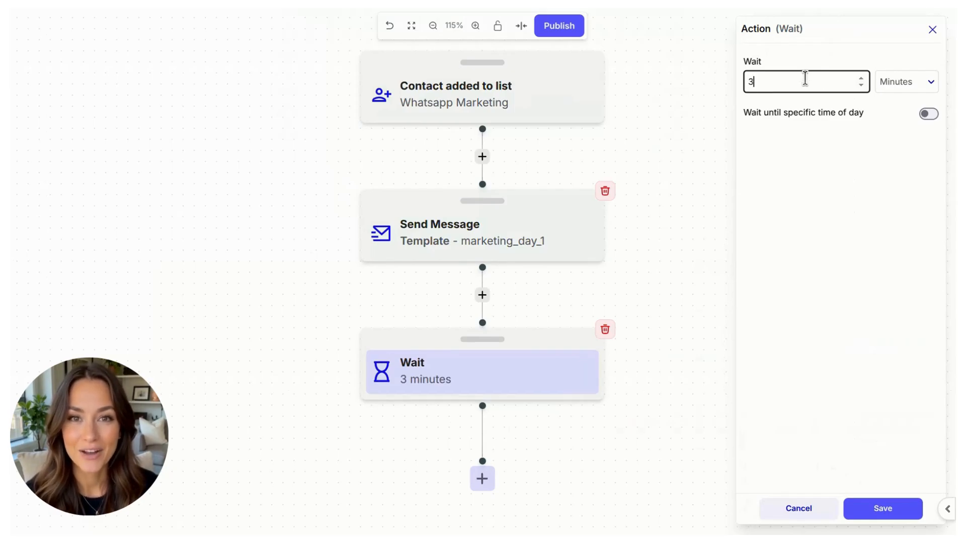
{"action": "left_click", "coordinate": [904, 92]}
{"action": "left_click", "coordinate": [887, 170]}
{"action": "left_click", "coordinate": [888, 177]}
{"action": "left_click", "coordinate": [929, 114]}
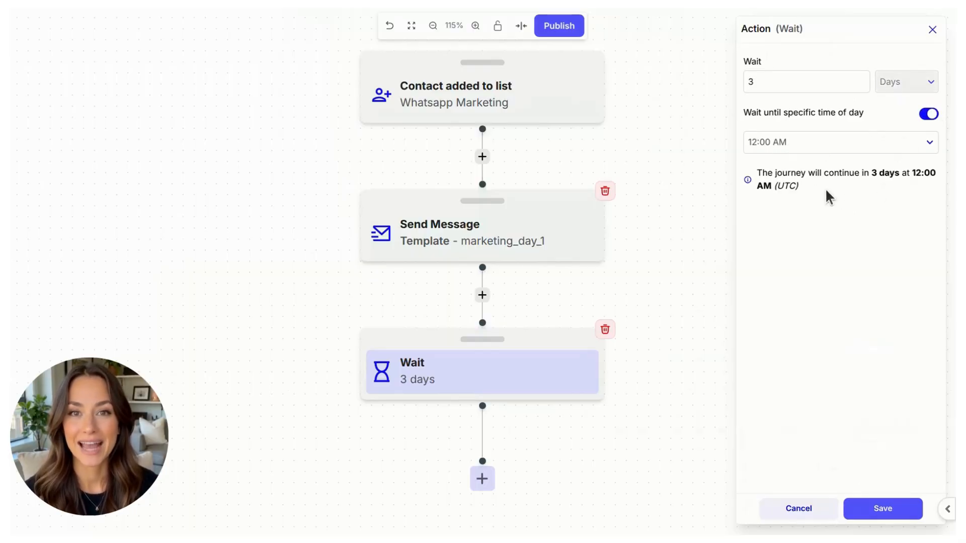
{"action": "left_click", "coordinate": [929, 115]}
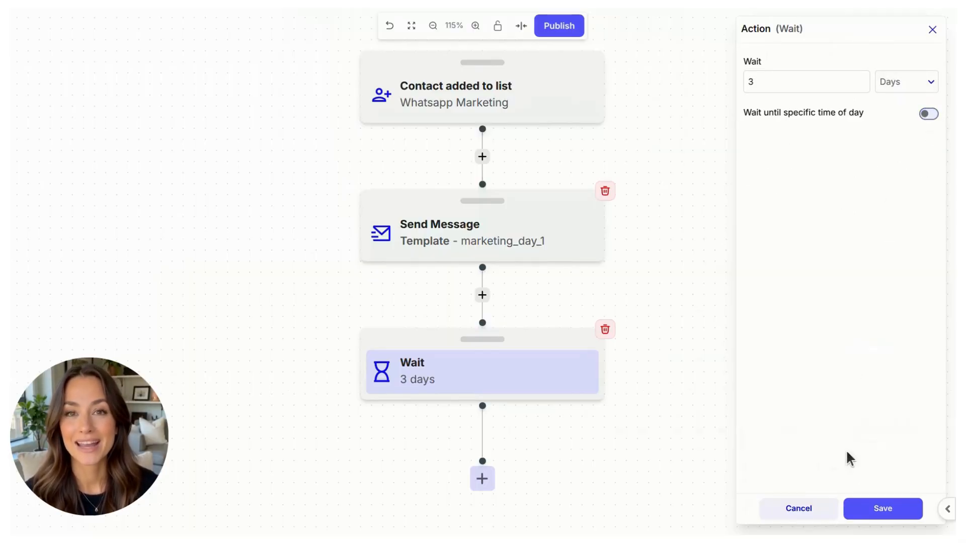
Add a second Send Message action after the wait and set its recipient to the contact's phone number variable
{"action": "left_click", "coordinate": [487, 475]}
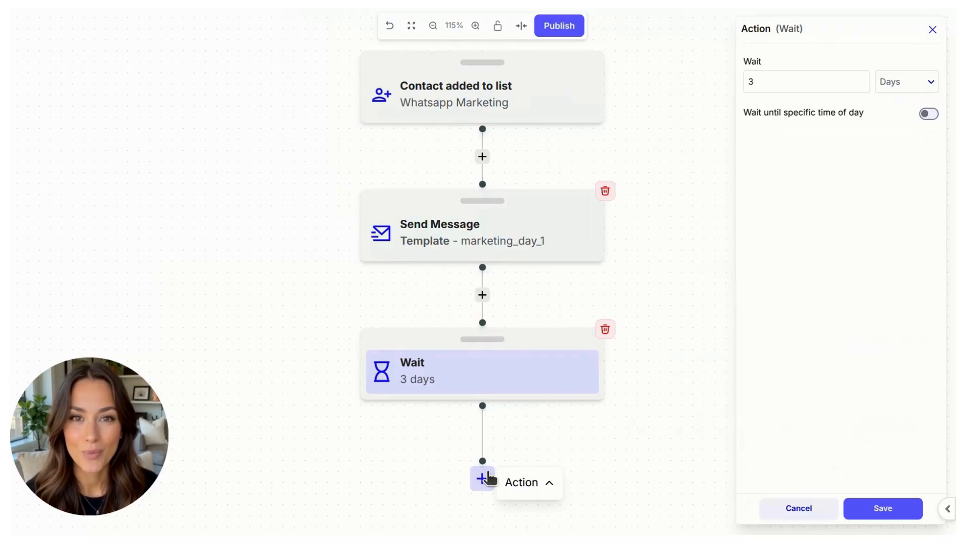
{"action": "mouse_move", "coordinate": [546, 489]}
{"action": "left_click", "coordinate": [629, 333]}
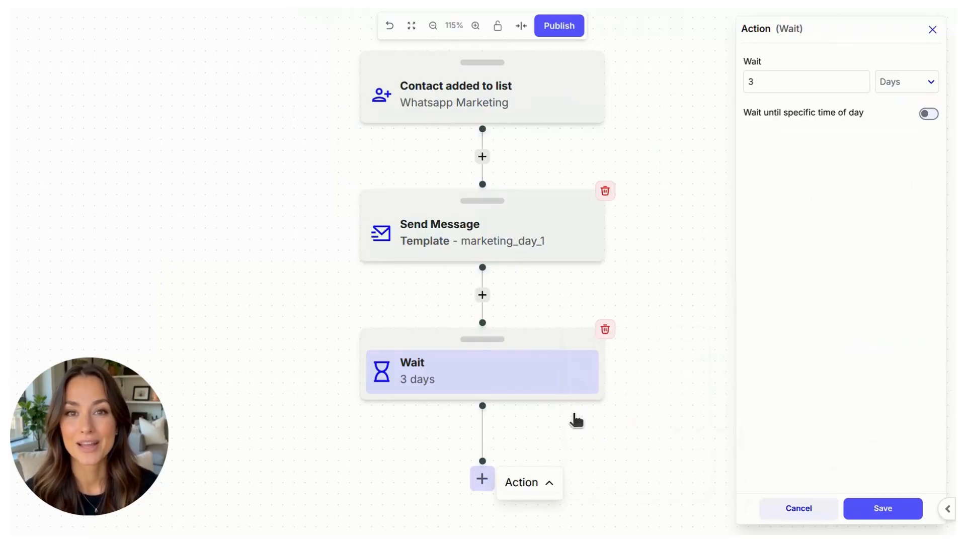
{"action": "left_click", "coordinate": [635, 340]}
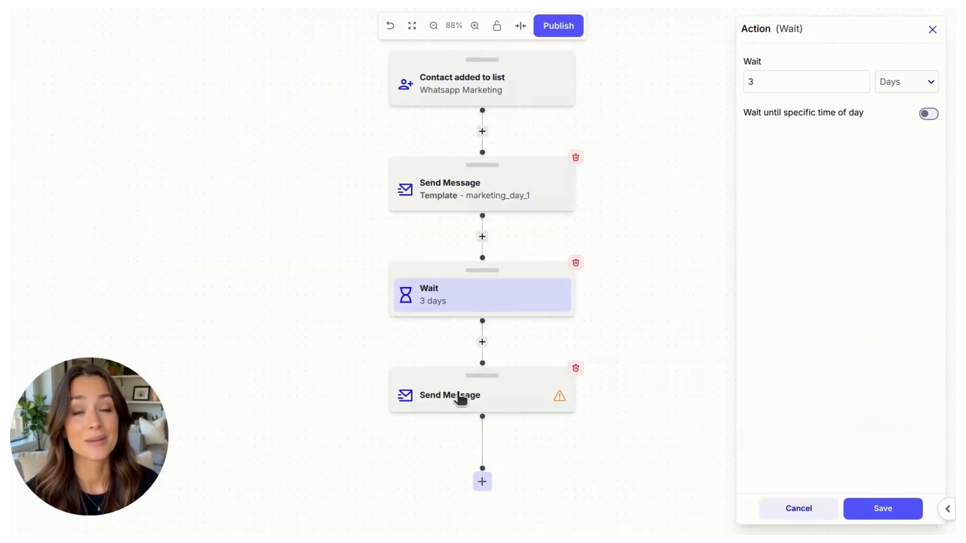
{"action": "left_click", "coordinate": [461, 399]}
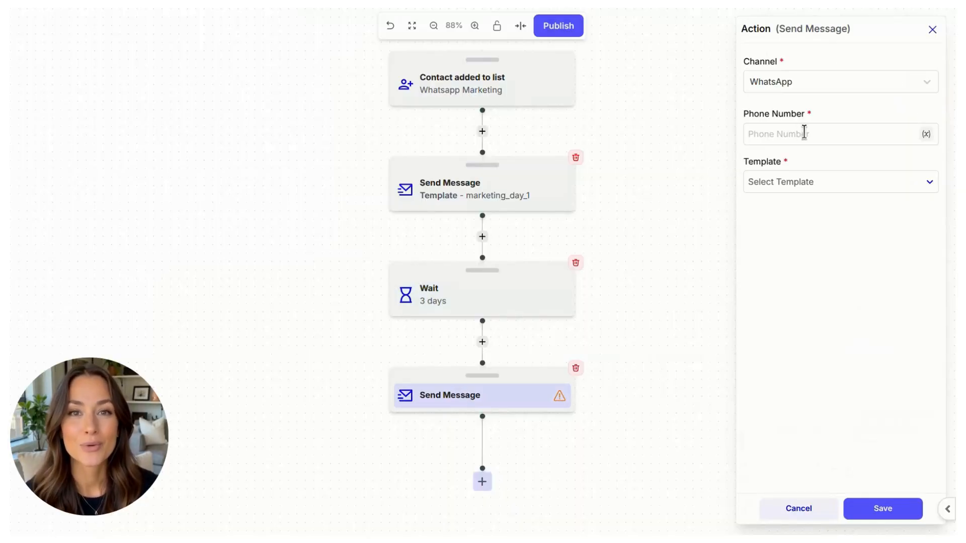
{"action": "left_click", "coordinate": [928, 134]}
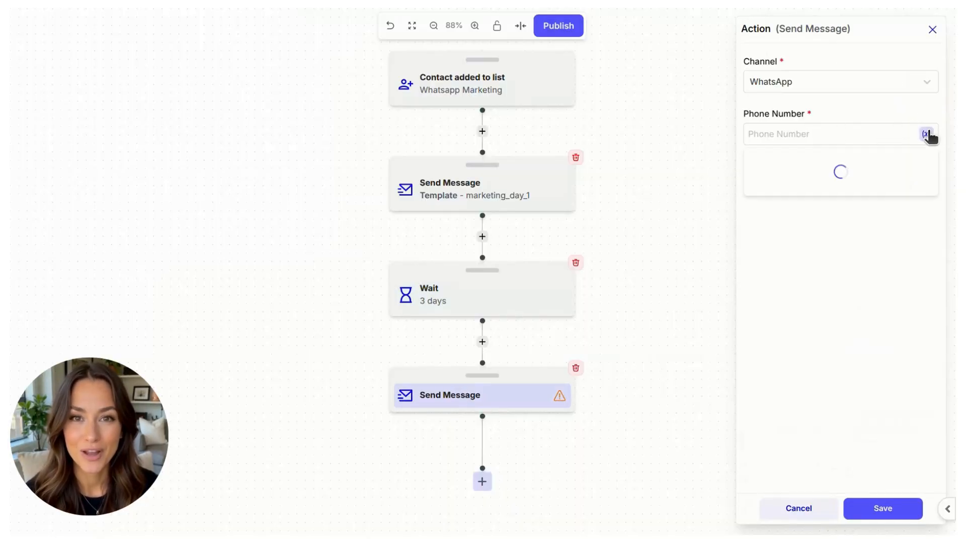
{"action": "left_click", "coordinate": [839, 168]}
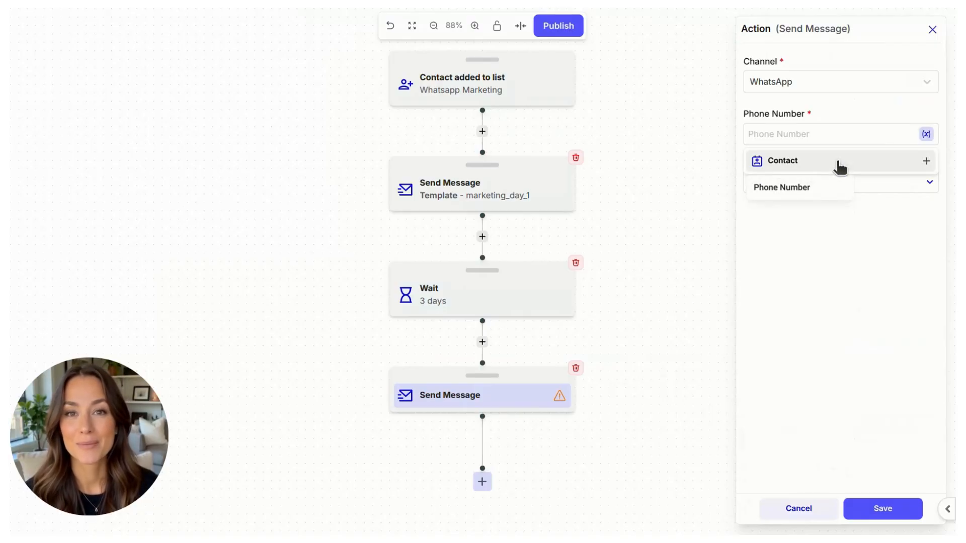
{"action": "left_click", "coordinate": [800, 189]}
Choose the offer_services (en) template for the second message, and save and publish the journey
{"action": "left_click", "coordinate": [841, 182]}
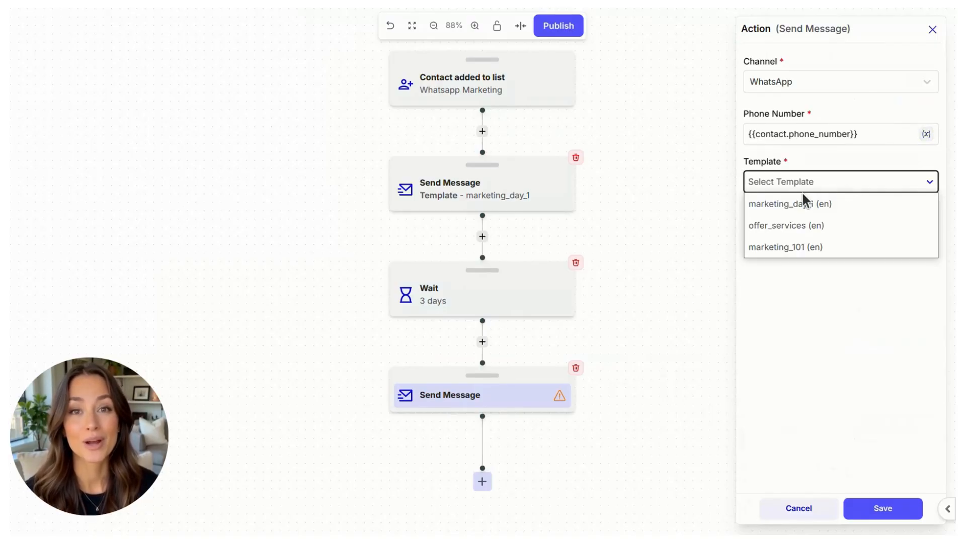
{"action": "left_click", "coordinate": [789, 226]}
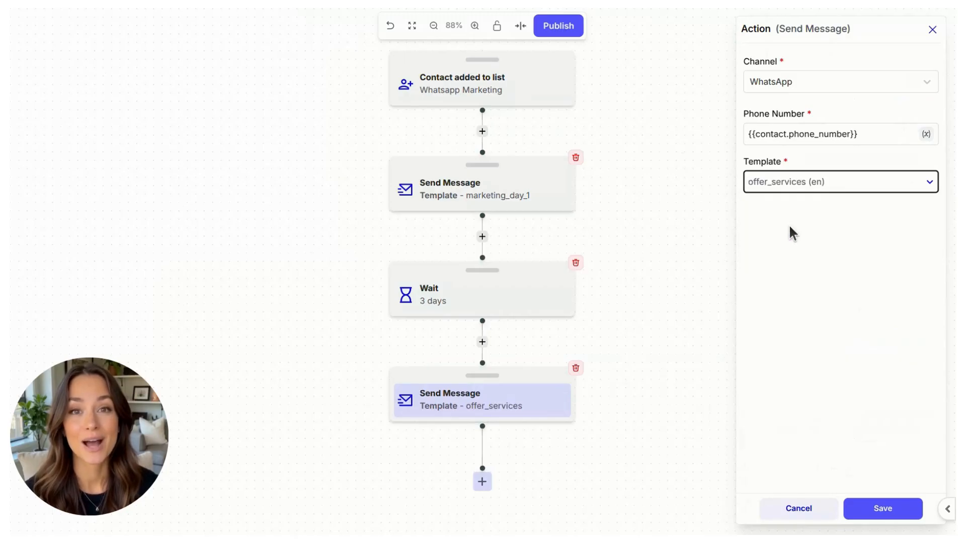
{"action": "left_click", "coordinate": [798, 373]}
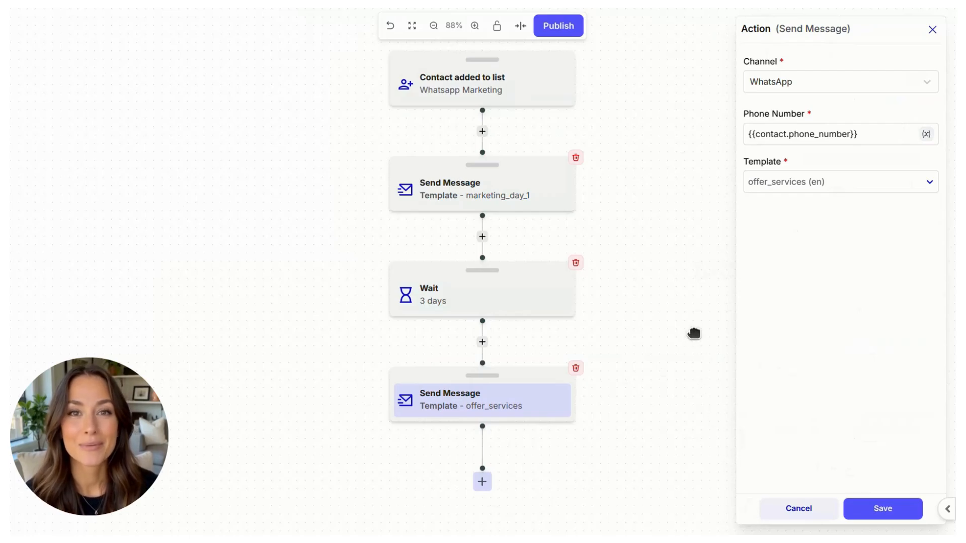
{"action": "left_click_drag", "start_coordinate": [693, 332], "coordinate": [692, 360]}
{"action": "left_click", "coordinate": [899, 511]}
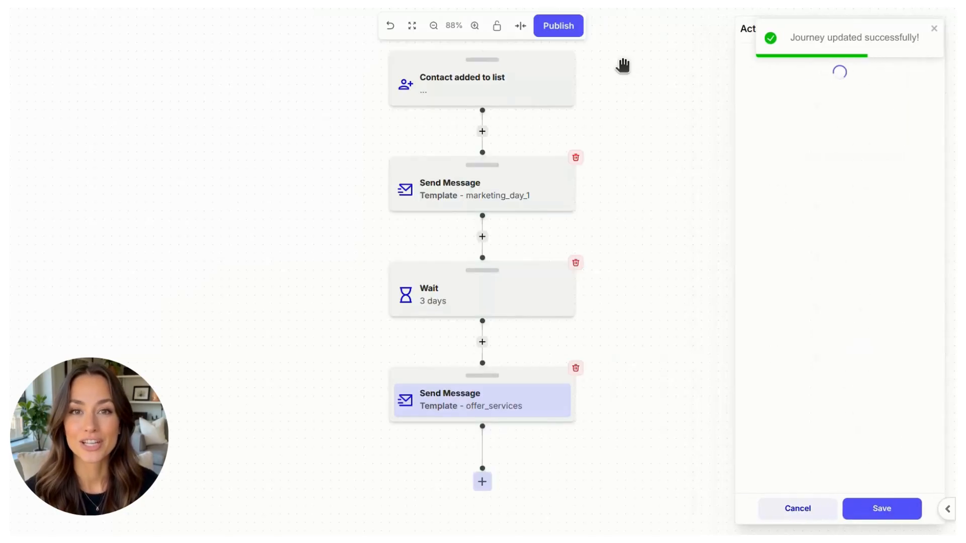
{"action": "left_click", "coordinate": [570, 31]}
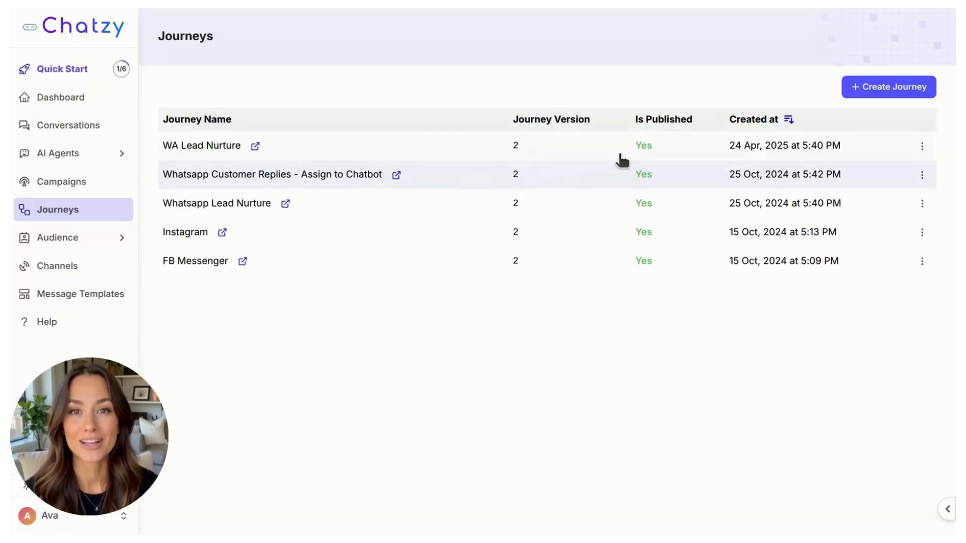
Add the first contact in the audience's contacts to the Whatsapp Marketing list
{"action": "left_click", "coordinate": [85, 239]}
{"action": "left_click", "coordinate": [77, 267]}
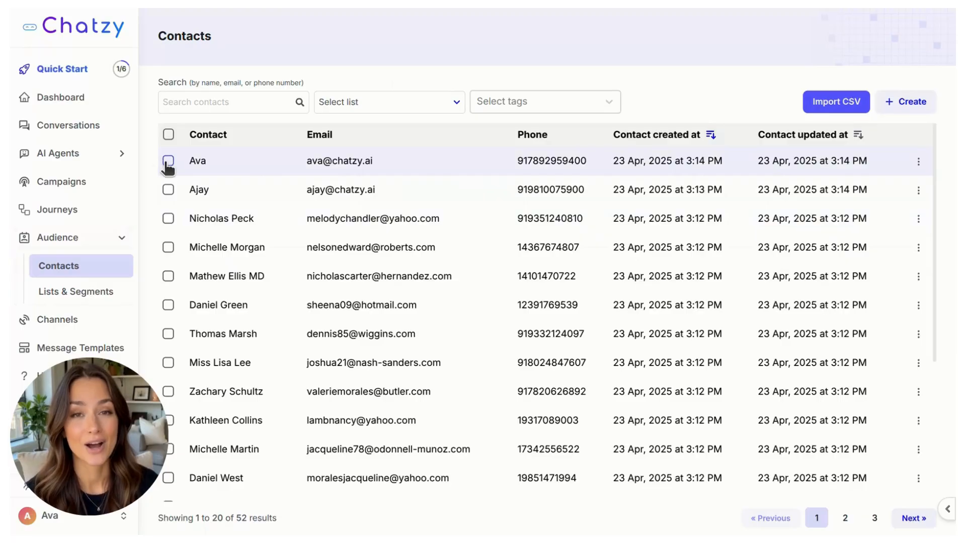
{"action": "left_click", "coordinate": [166, 162]}
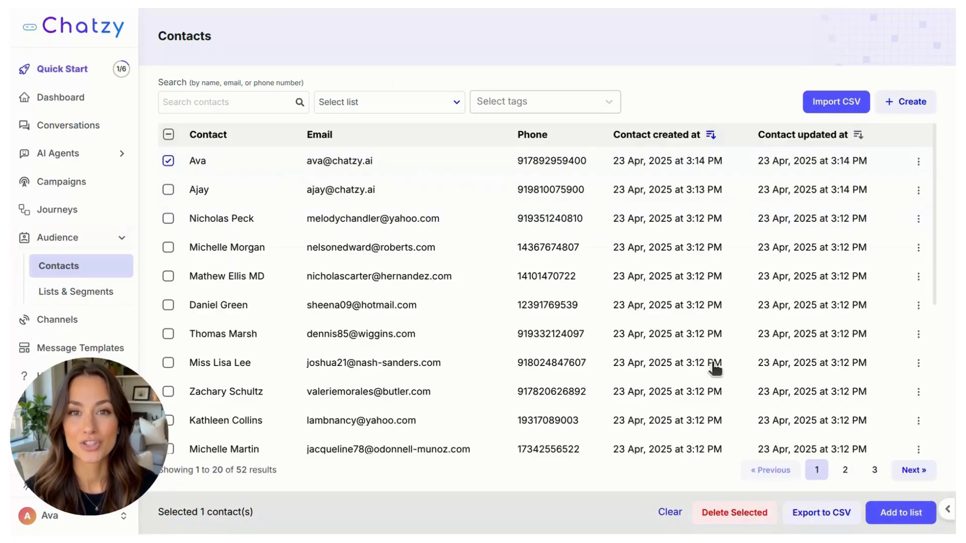
{"action": "left_click", "coordinate": [893, 513]}
{"action": "left_click", "coordinate": [853, 483]}
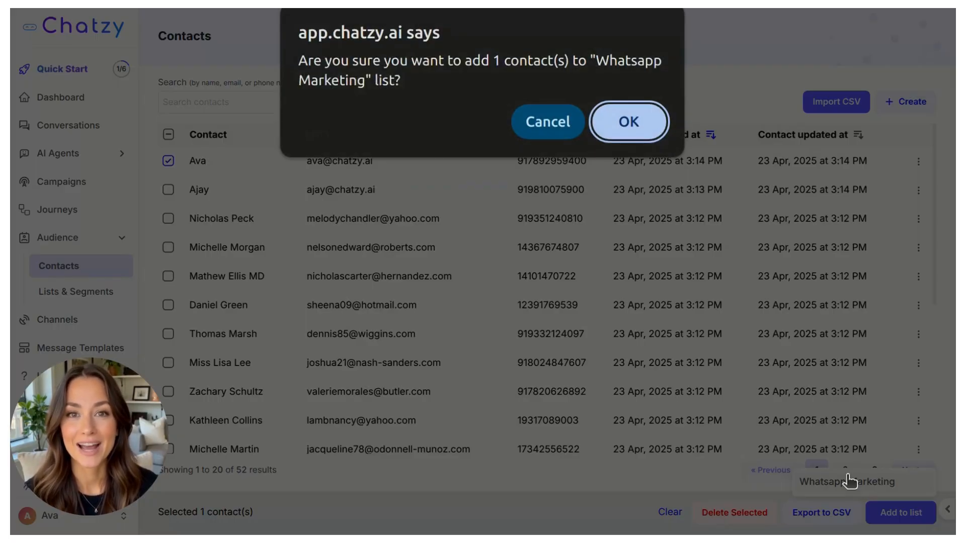
{"action": "left_click", "coordinate": [610, 116]}
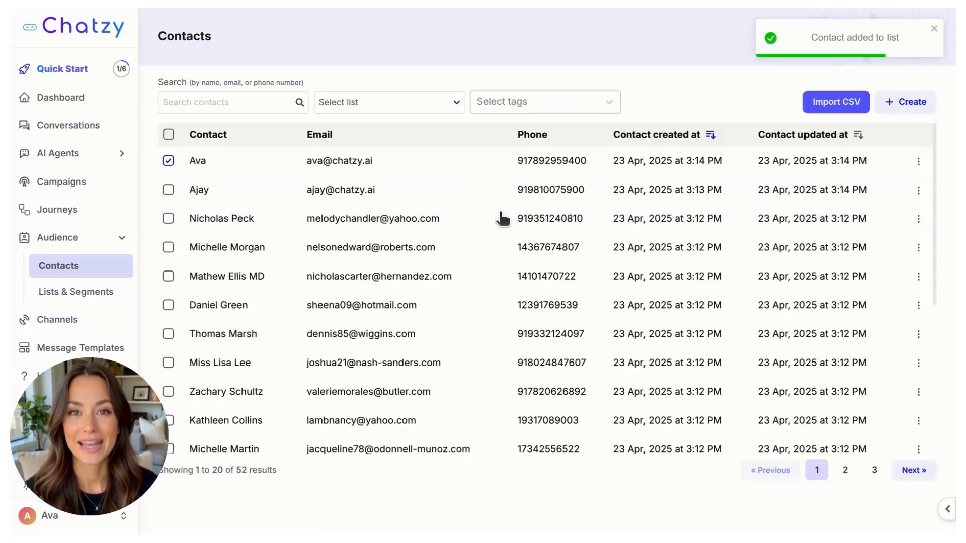
Examine the WA Lead Nurture journey's statistics and the steps completed in the contact's run
{"action": "left_click", "coordinate": [71, 216]}
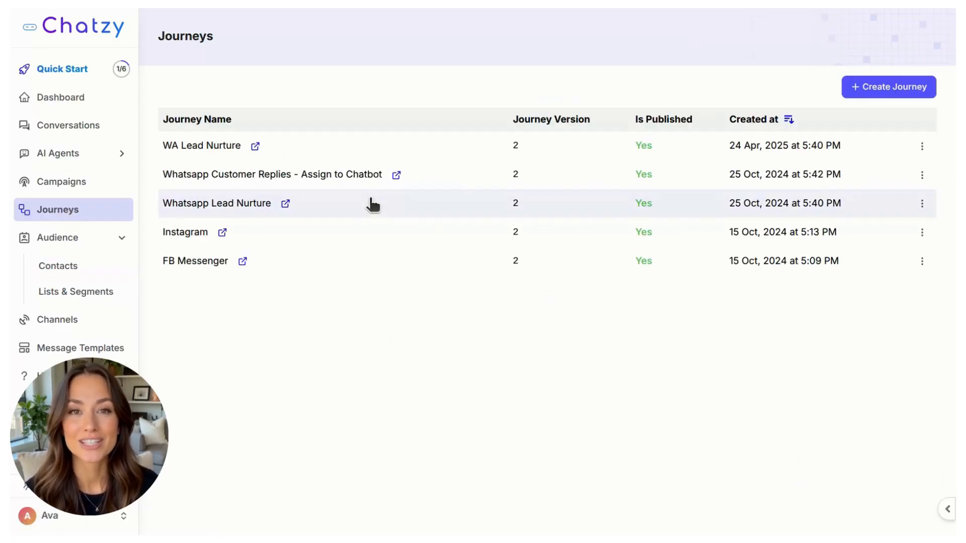
{"action": "left_click", "coordinate": [339, 149]}
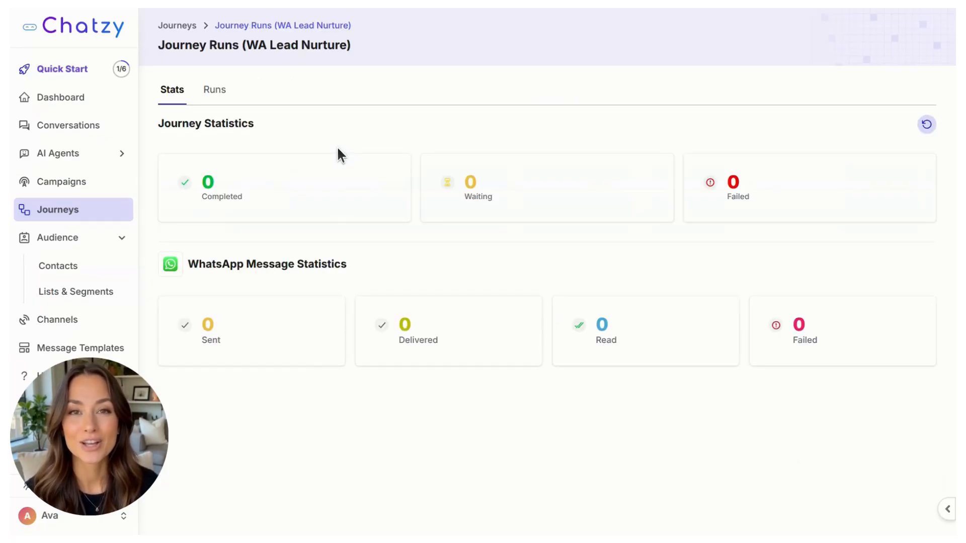
{"action": "left_click", "coordinate": [211, 92]}
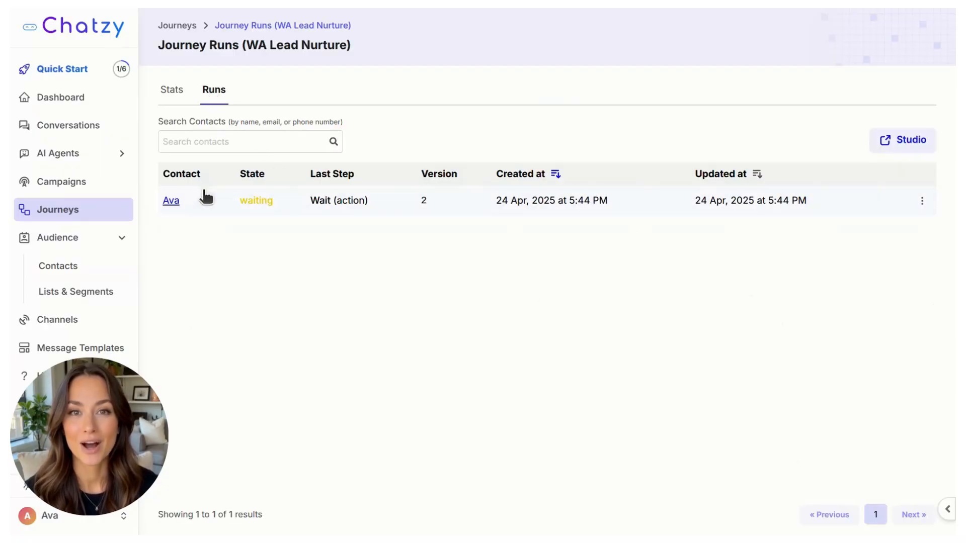
{"action": "left_click", "coordinate": [380, 201]}
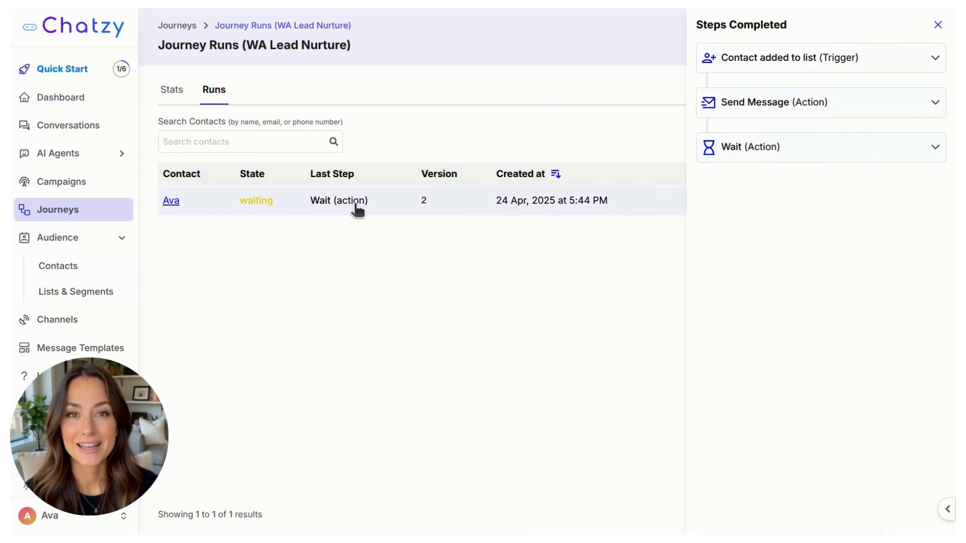
{"action": "left_click", "coordinate": [938, 26]}
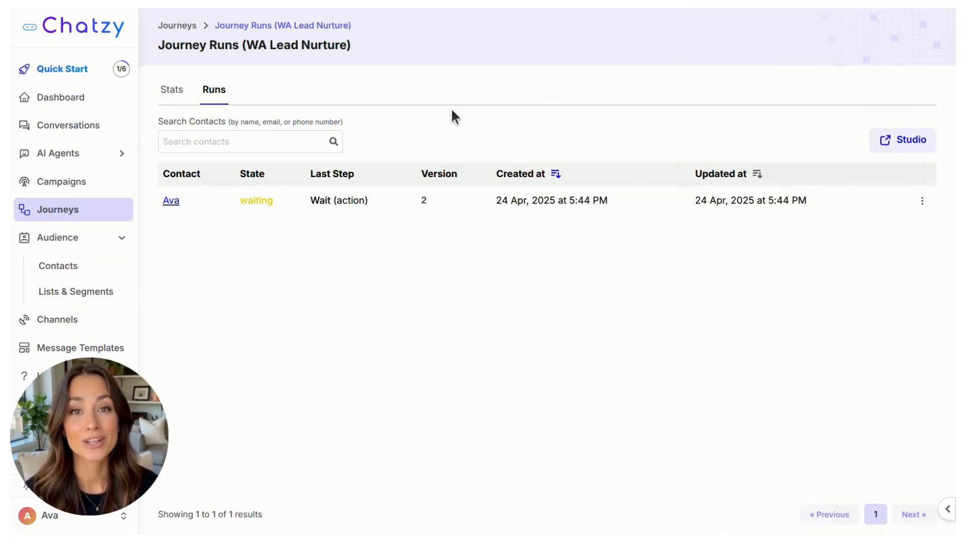
{"action": "left_click", "coordinate": [182, 95]}
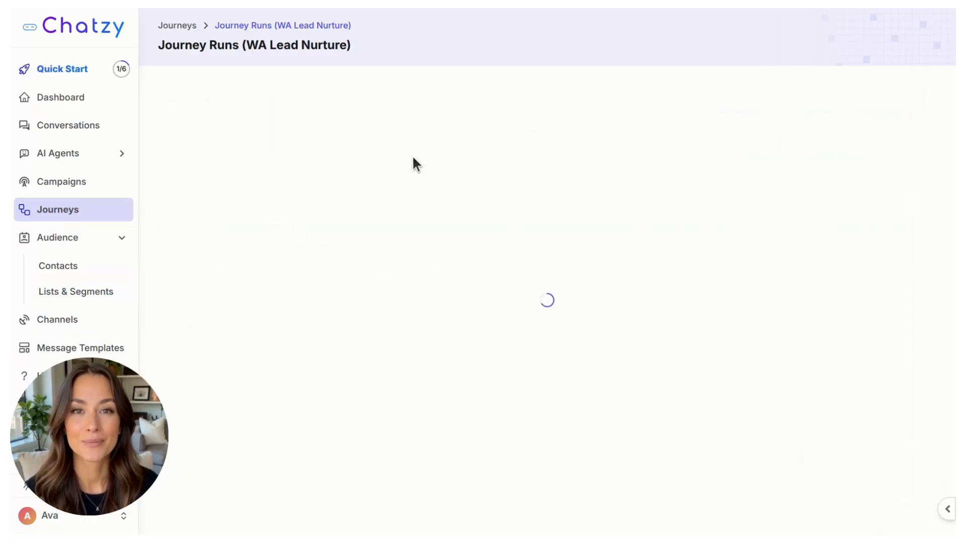
Open the contact's WhatsApp conversation to check the message sent by the journey
{"action": "left_click", "coordinate": [61, 130]}
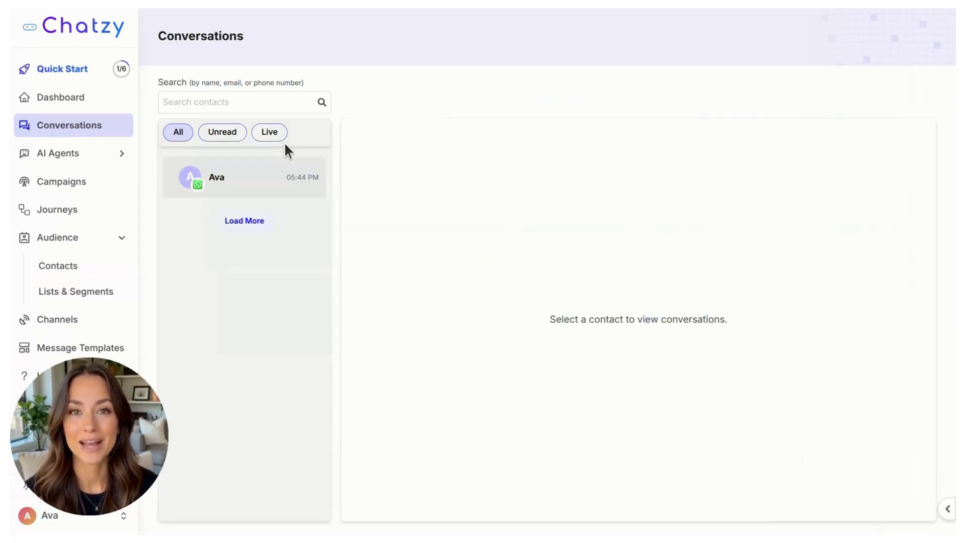
{"action": "left_click", "coordinate": [250, 183]}
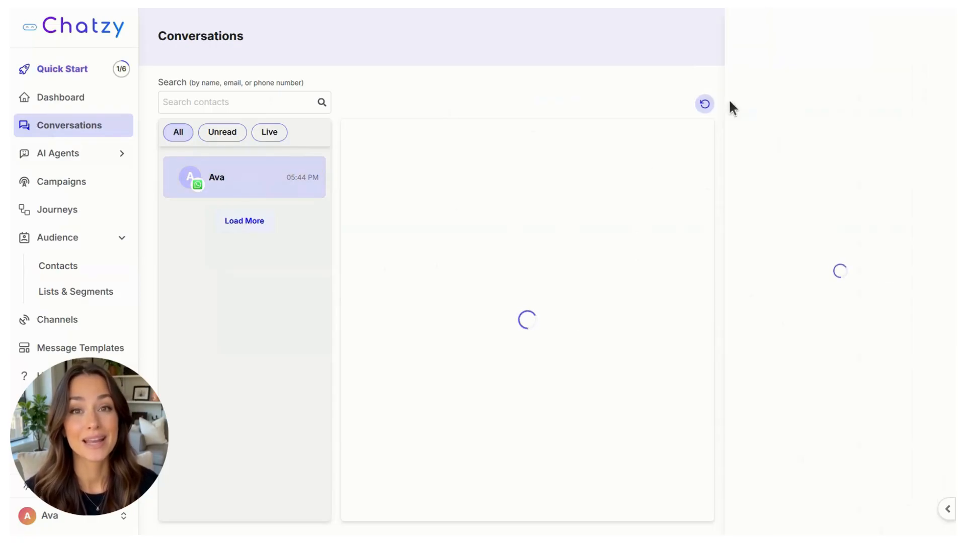